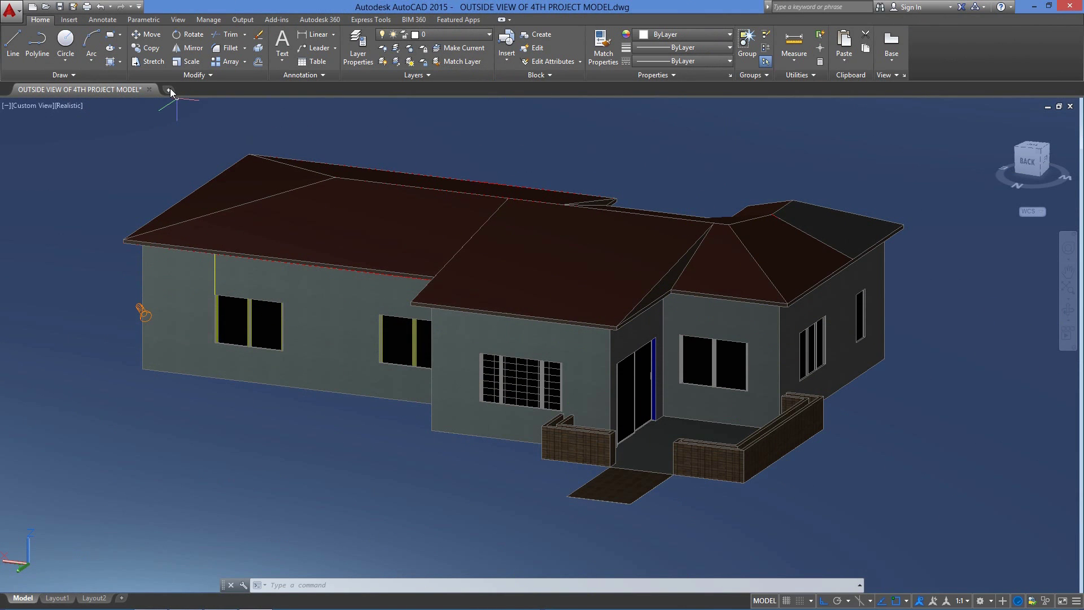
# Step: Look over the learning resources on the new-tab page and start a new blank drawing
pyautogui.click(169, 89)
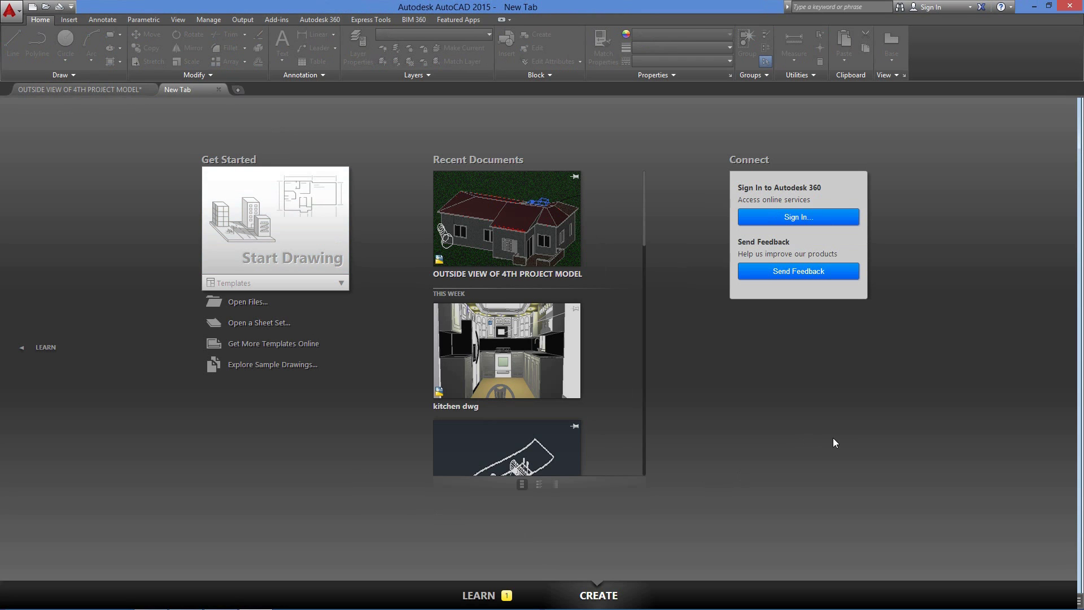
pyautogui.click(478, 596)
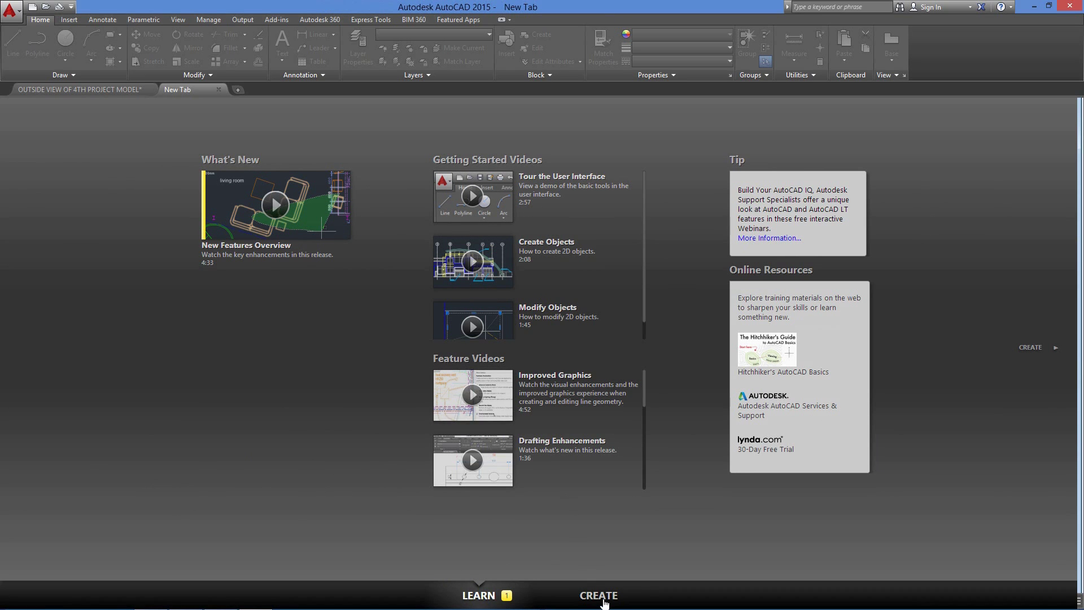
pyautogui.click(601, 596)
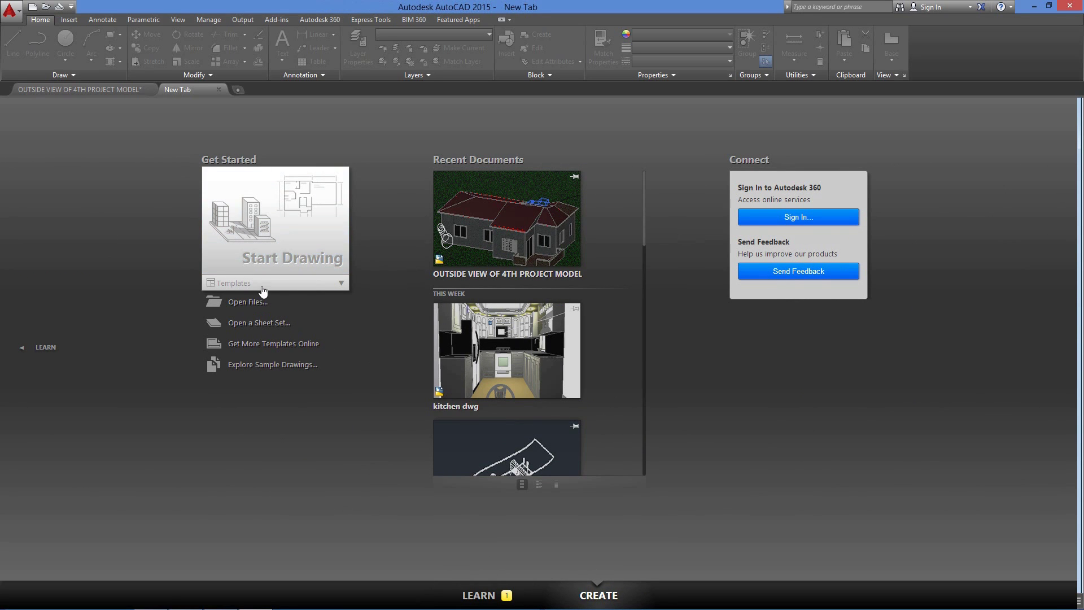
pyautogui.click(262, 248)
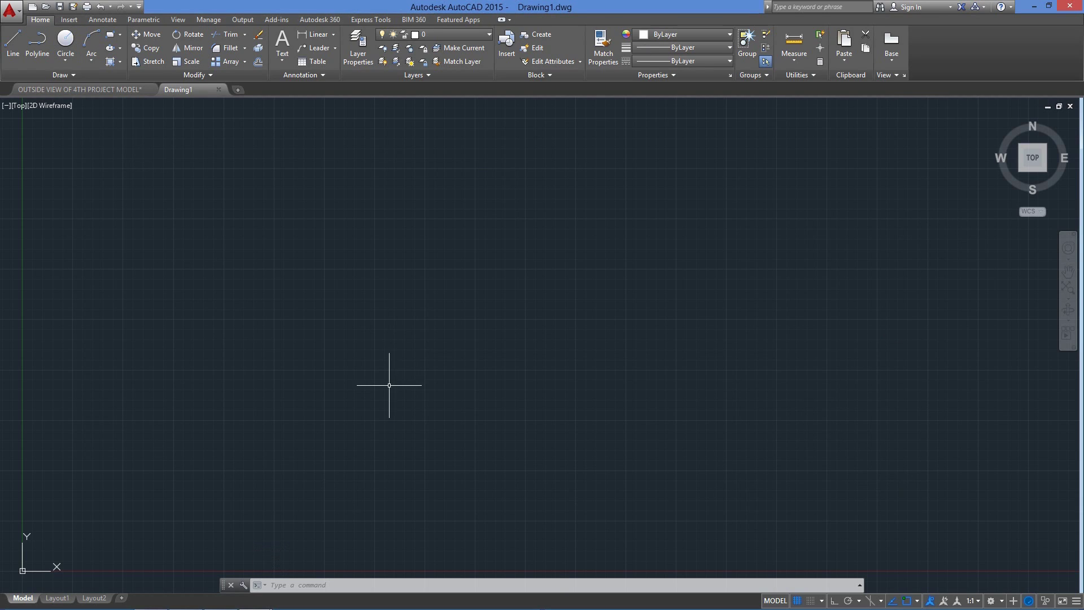
pyautogui.click(1040, 569)
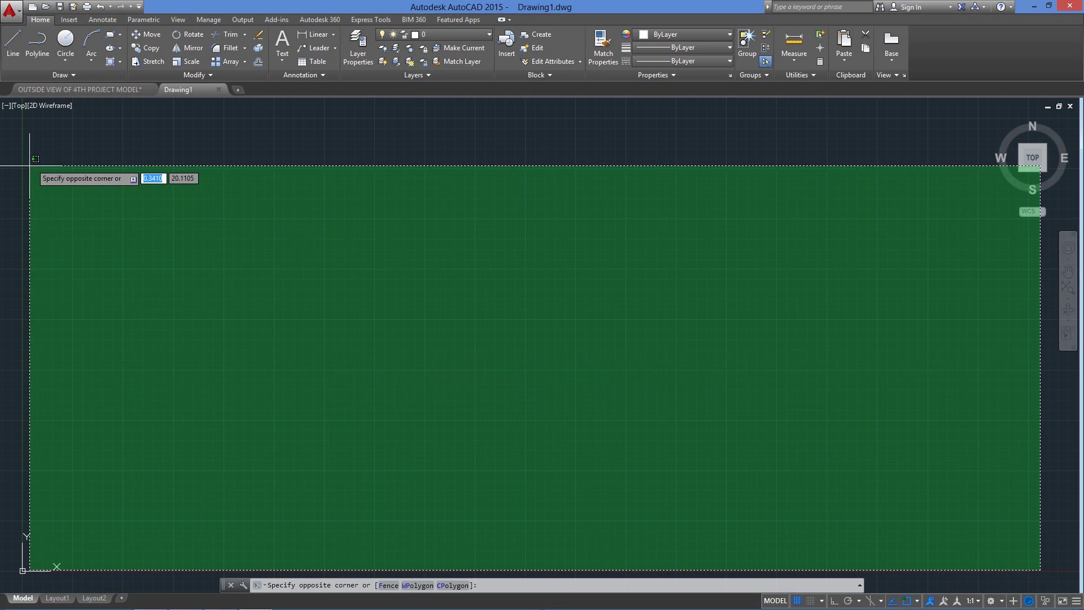
pyautogui.click(35, 177)
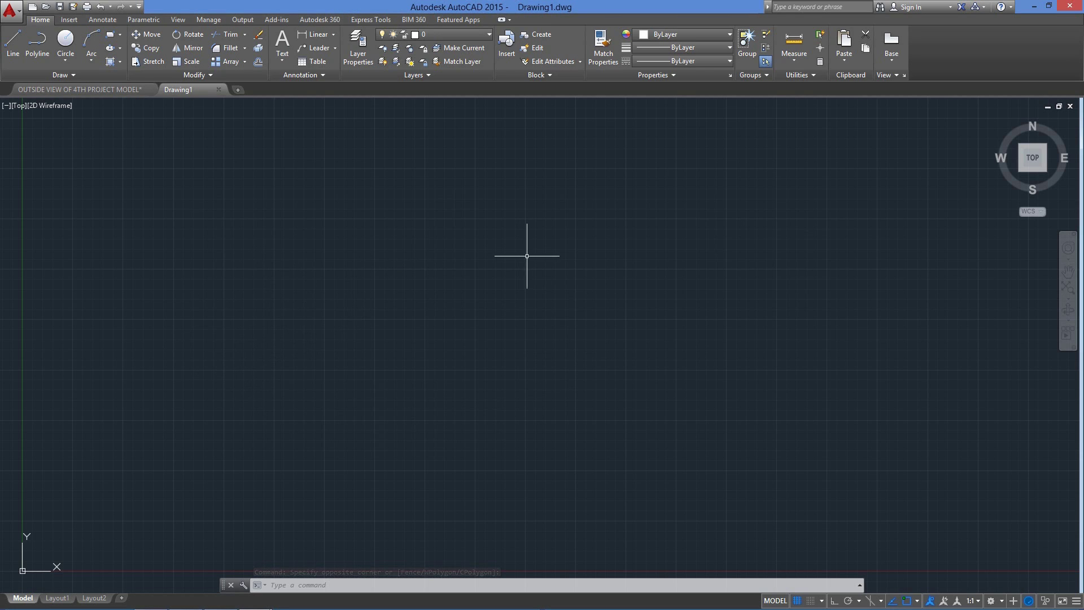
# Step: Switch to the OUTSIDE VIEW OF 4TH PROJECT MODEL drawing and examine the 3D house model
pyautogui.click(95, 92)
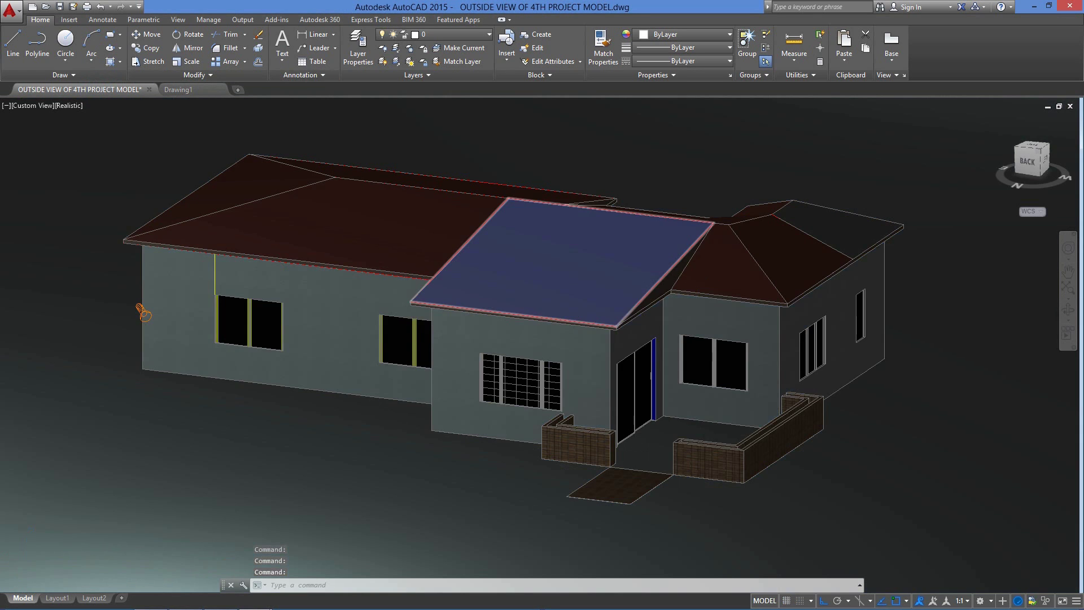
pyautogui.scroll(-4, 573, 321)
pyautogui.moveTo(644, 314)
pyautogui.mouseDown(button='middle')
pyautogui.moveTo(472, 295)
pyautogui.moveTo(631, 329)
pyautogui.mouseUp(button='middle')
pyautogui.scroll(3, 477, 293)
pyautogui.scroll(2, 477, 293)
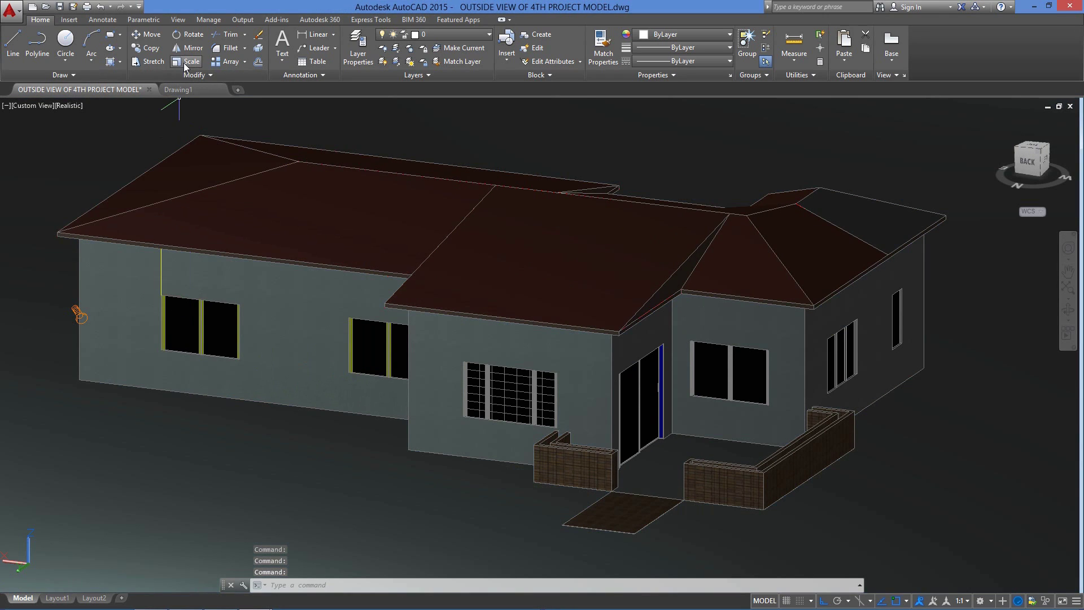
# Step: Return to Drawing1, draw a single line 120 units long at about 21°, and fit it in view
pyautogui.click(180, 89)
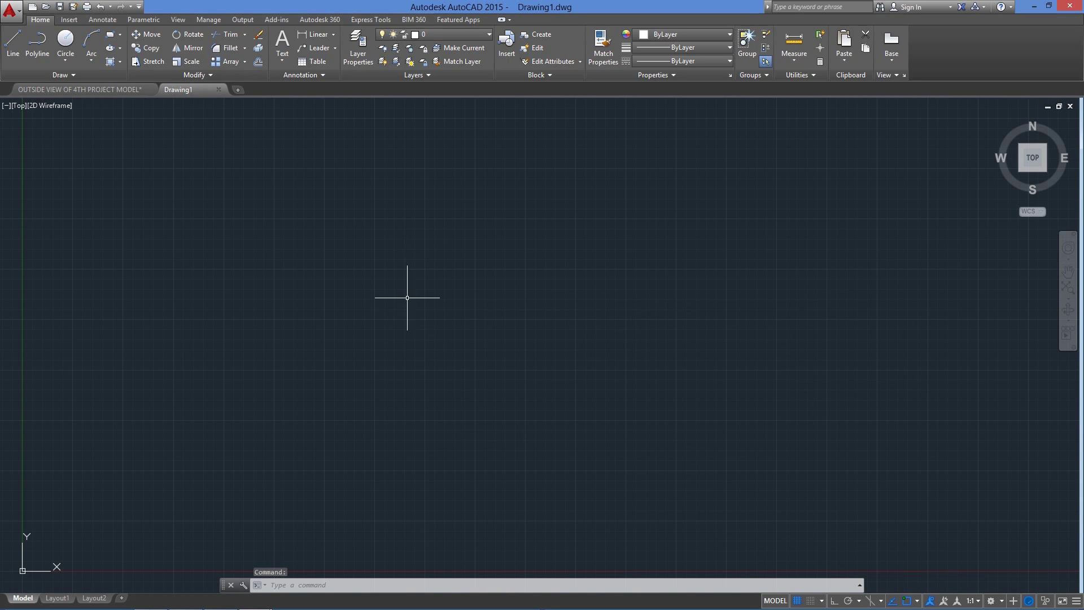
pyautogui.rightClick(311, 230)
pyautogui.click(179, 445)
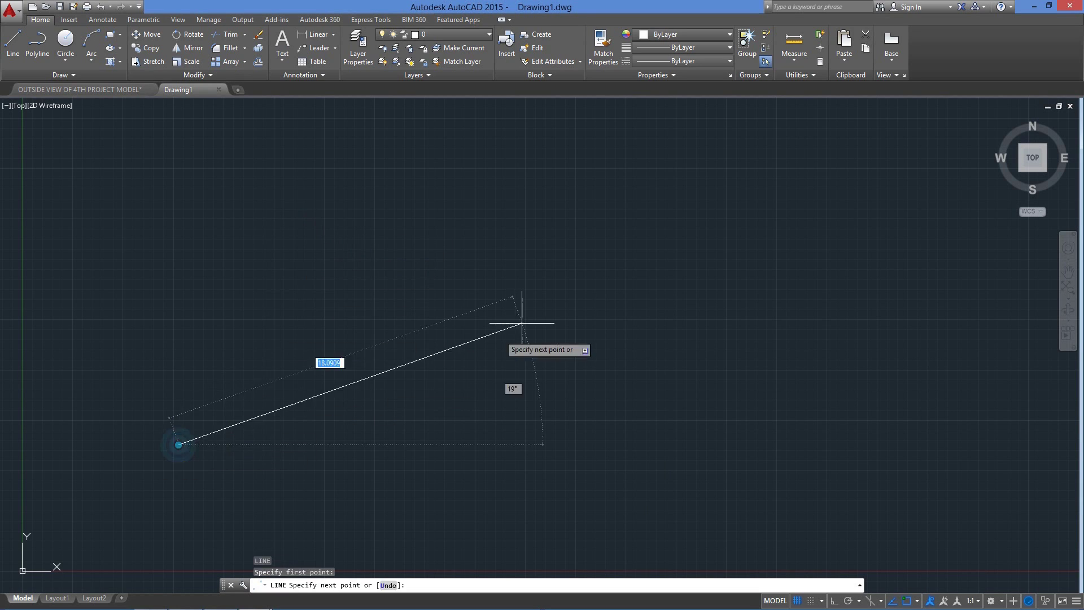
pyautogui.write('12')
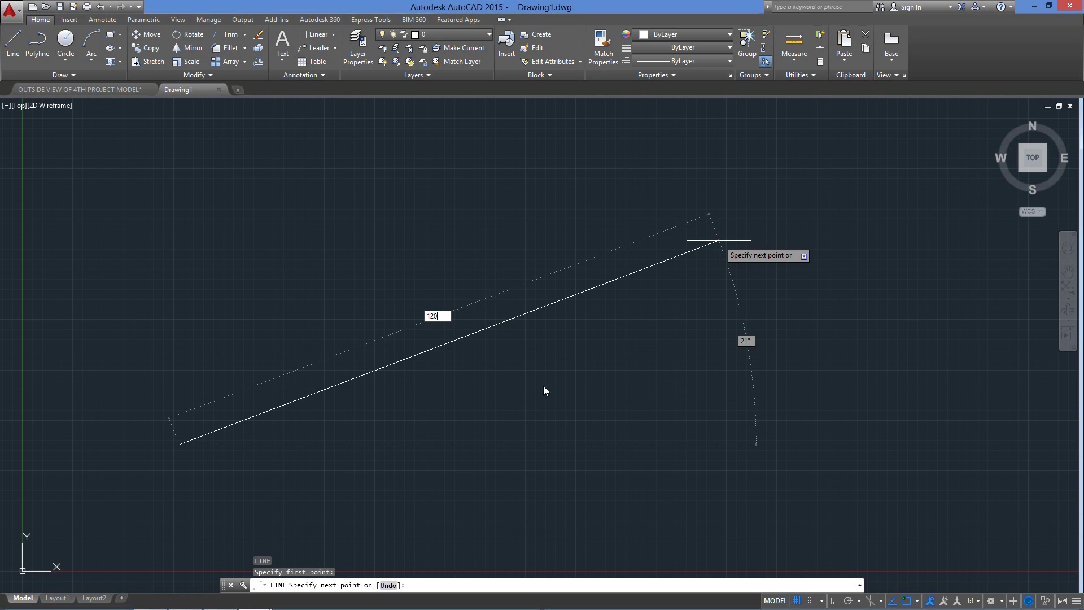
pyautogui.write('0')
pyautogui.press('Return')
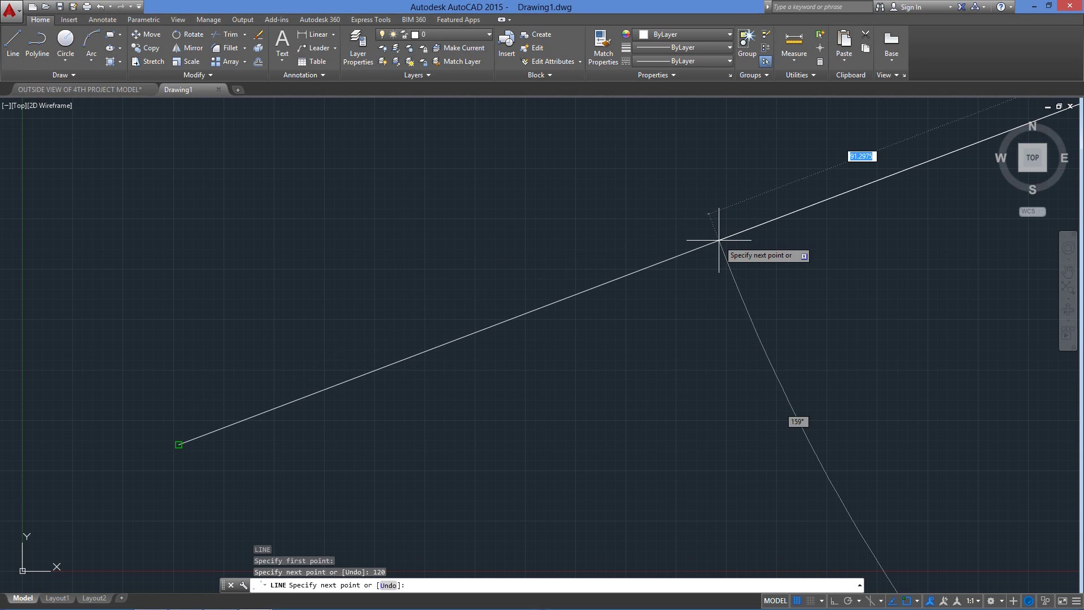
pyautogui.scroll(-4, 769, 297)
pyautogui.moveTo(856, 252); pyautogui.dragTo(216, 464, button='middle')
pyautogui.rightClick(724, 367)
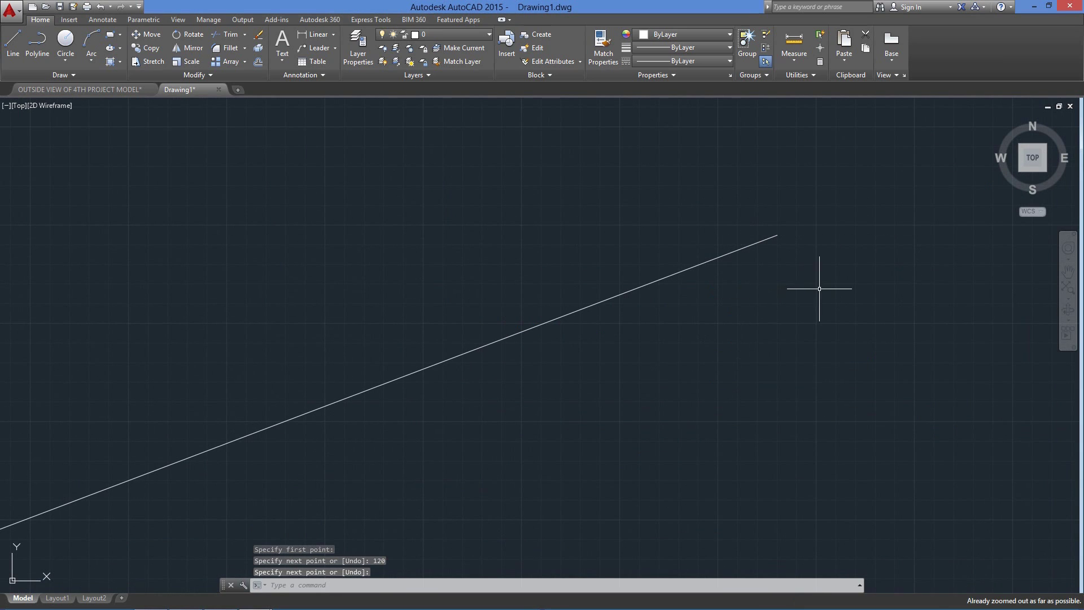
pyautogui.middleClick(591, 404)
pyautogui.middleClick(591, 405)
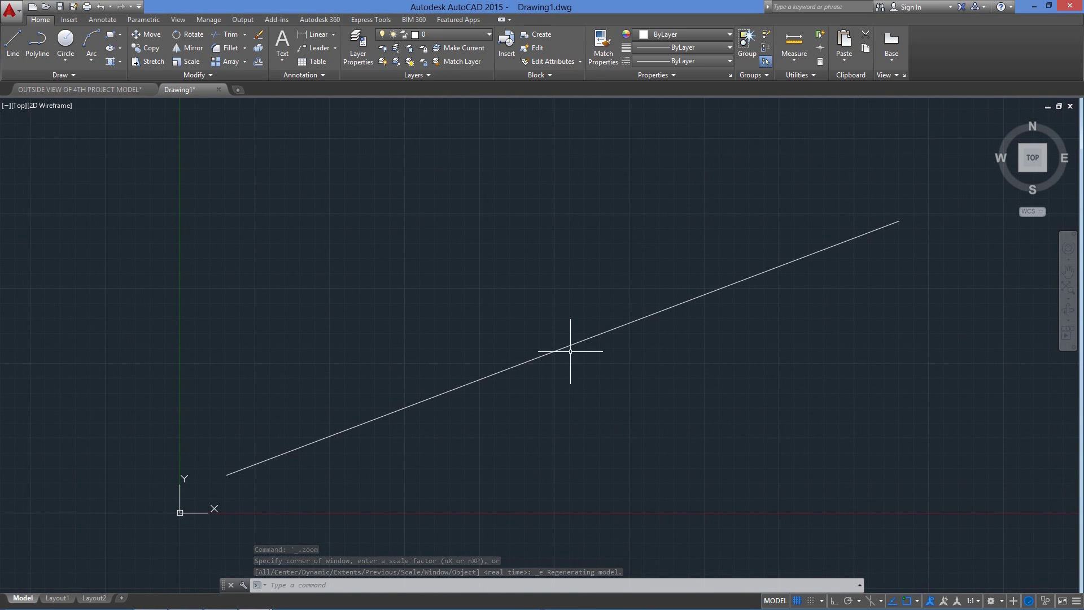
# Step: Undo the 120-unit line and the view changes made with it
pyautogui.write('u')
pyautogui.press('Return')
pyautogui.press('Return')
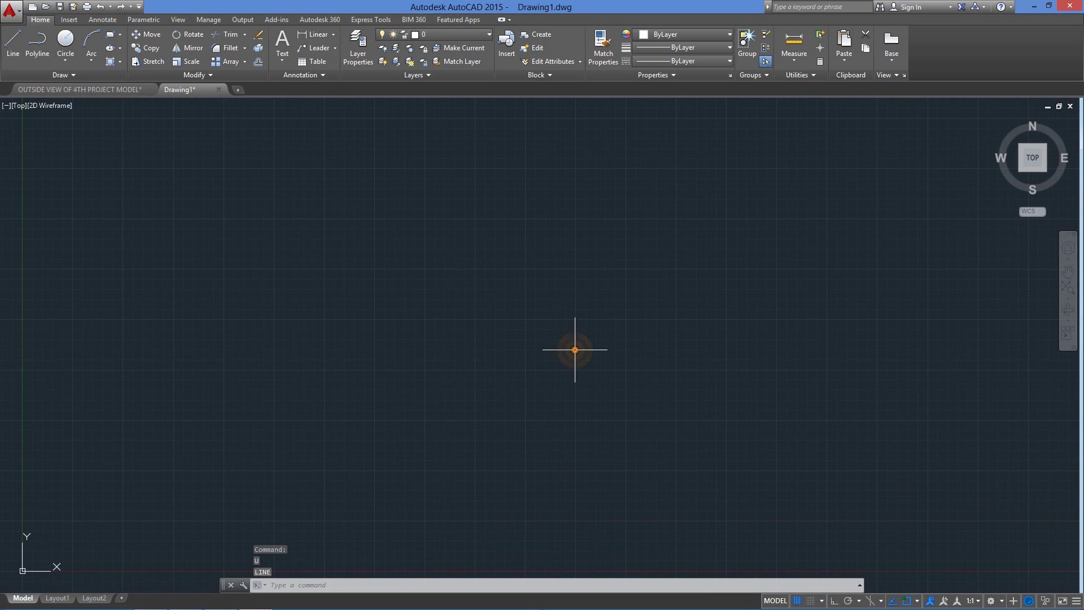
pyautogui.click(15, 18)
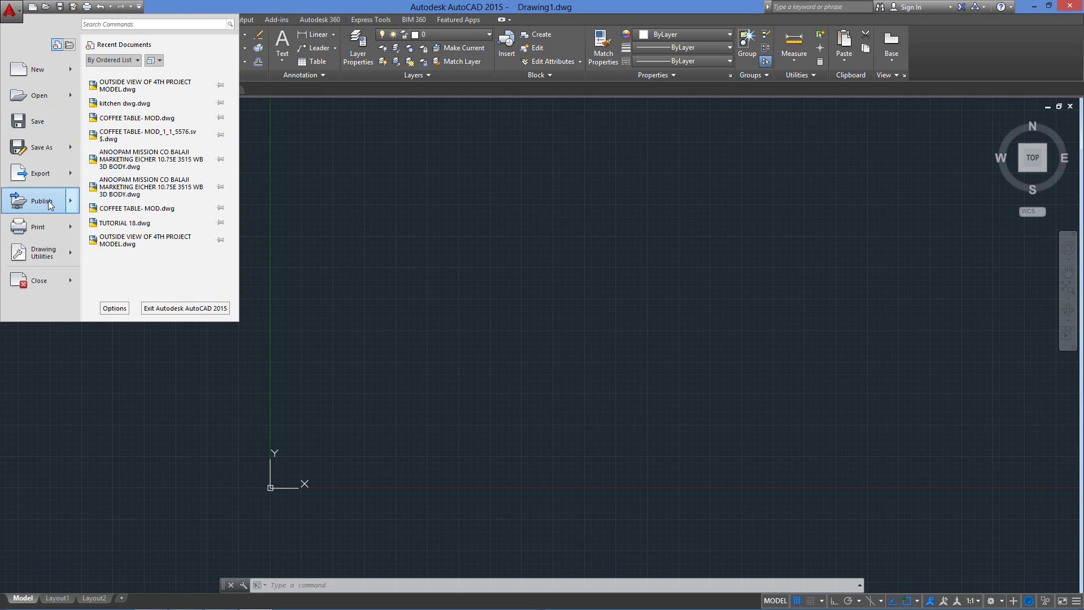
pyautogui.moveTo(48, 256)
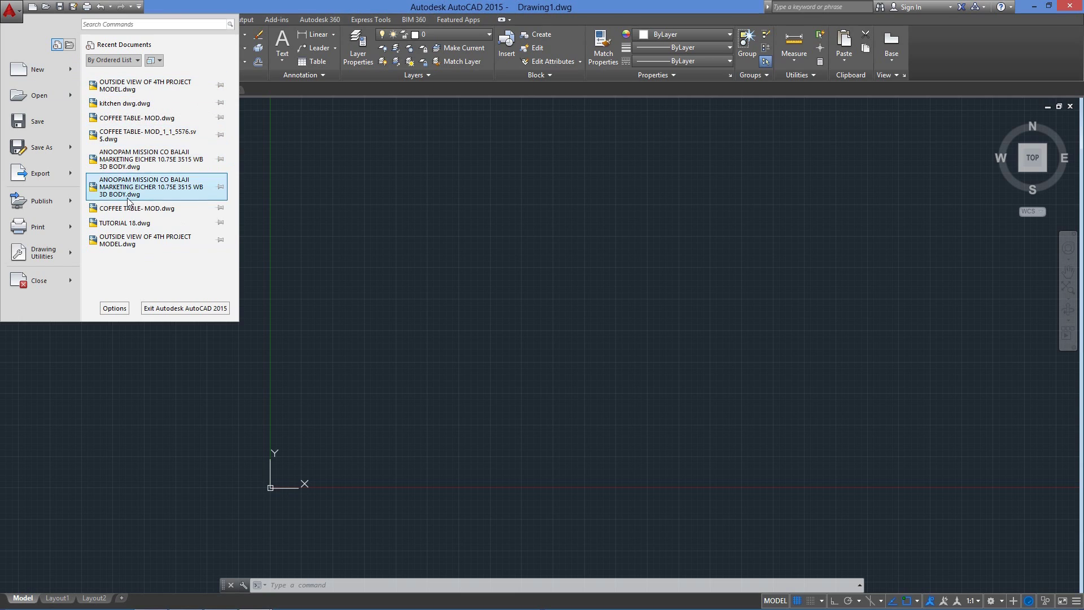
pyautogui.click(320, 181)
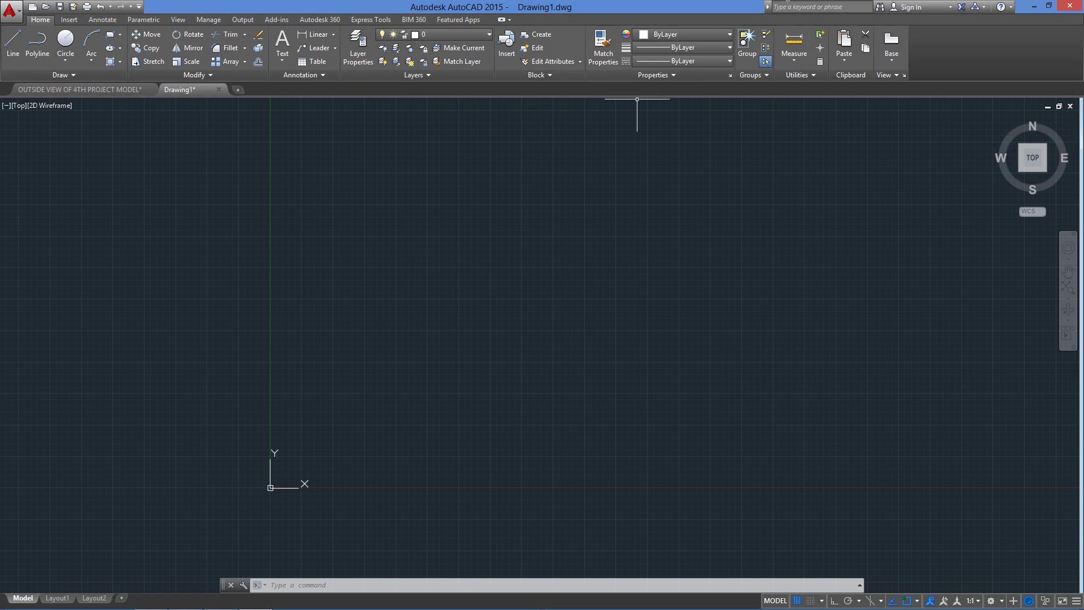
# Step: Search the help for "rectangle", read the article "To Draw a Rectangle", and close the help
pyautogui.click(795, 7)
pyautogui.press('Return')
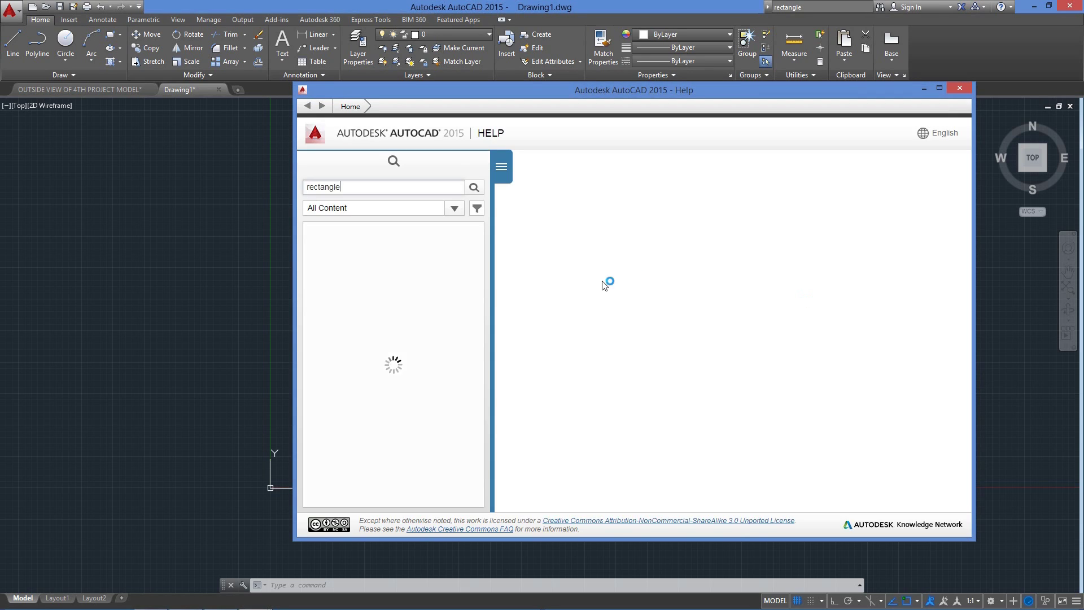
pyautogui.click(366, 307)
pyautogui.click(389, 265)
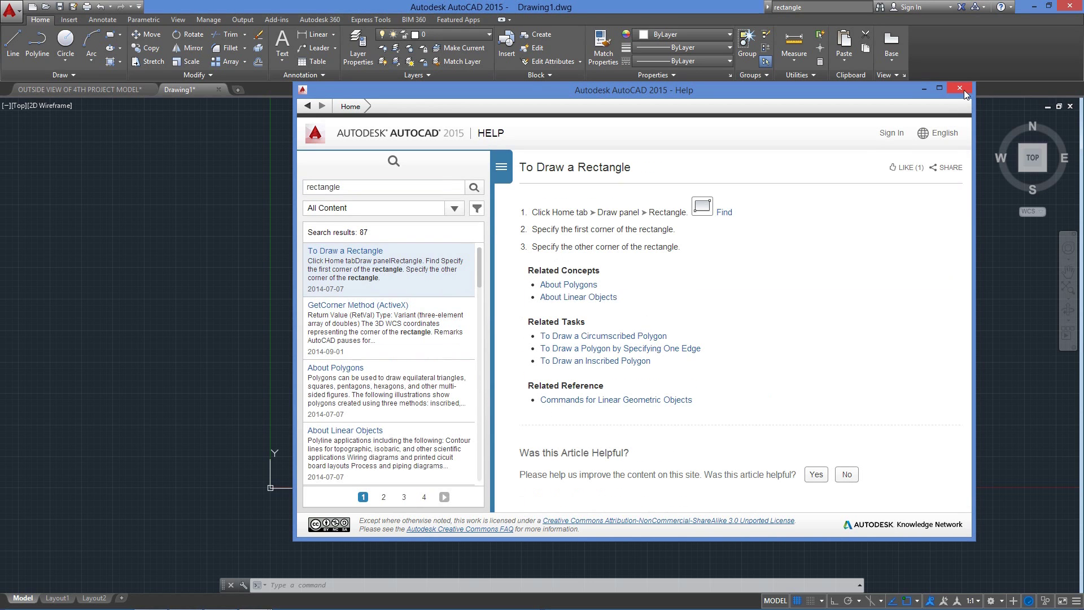
pyautogui.click(960, 88)
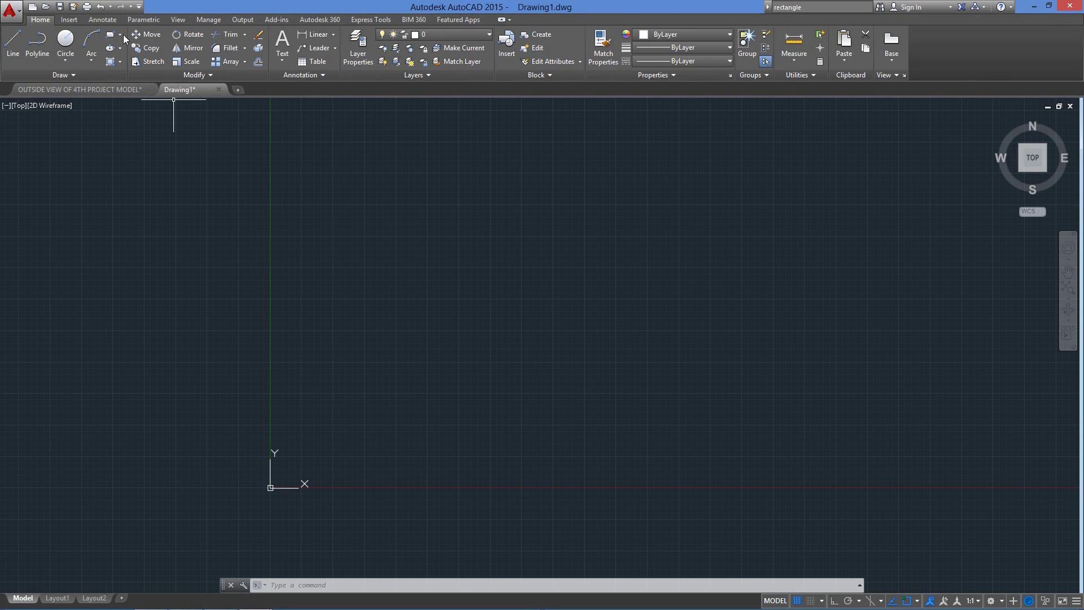
# Step: Examine the Insert, Annotate, Parametric and View tool sets, the Circle construction methods, and the additional Draw tools
pyautogui.click(70, 21)
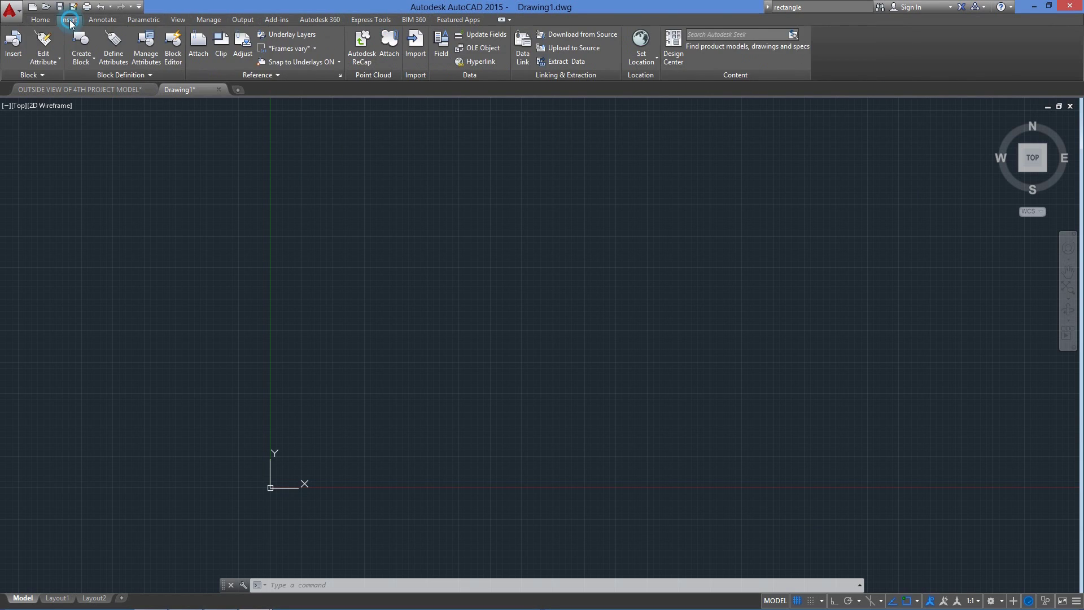
pyautogui.click(103, 20)
pyautogui.click(146, 22)
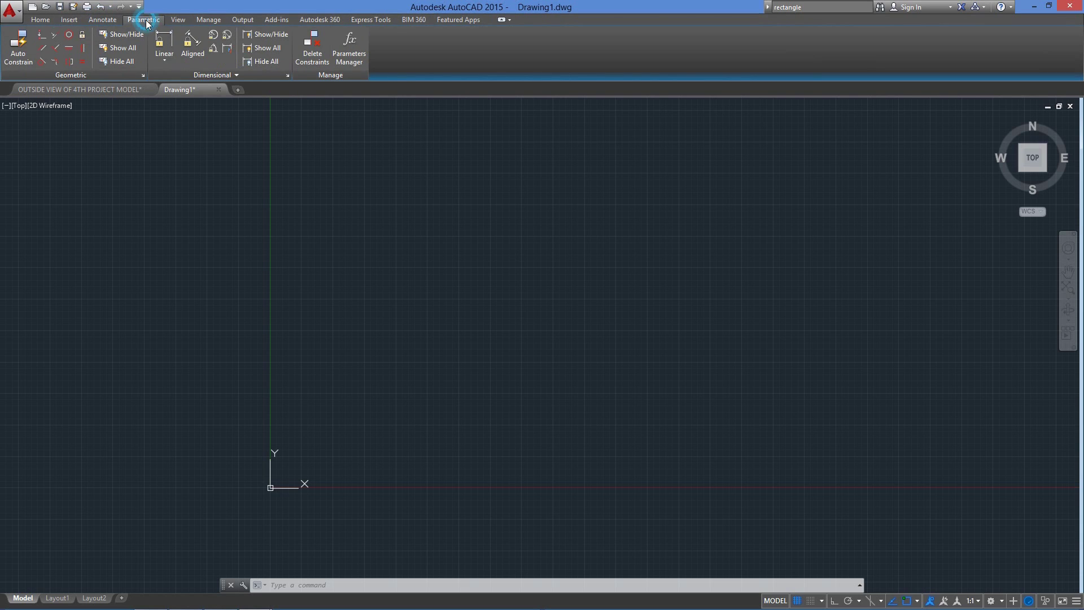
pyautogui.click(178, 21)
pyautogui.click(37, 22)
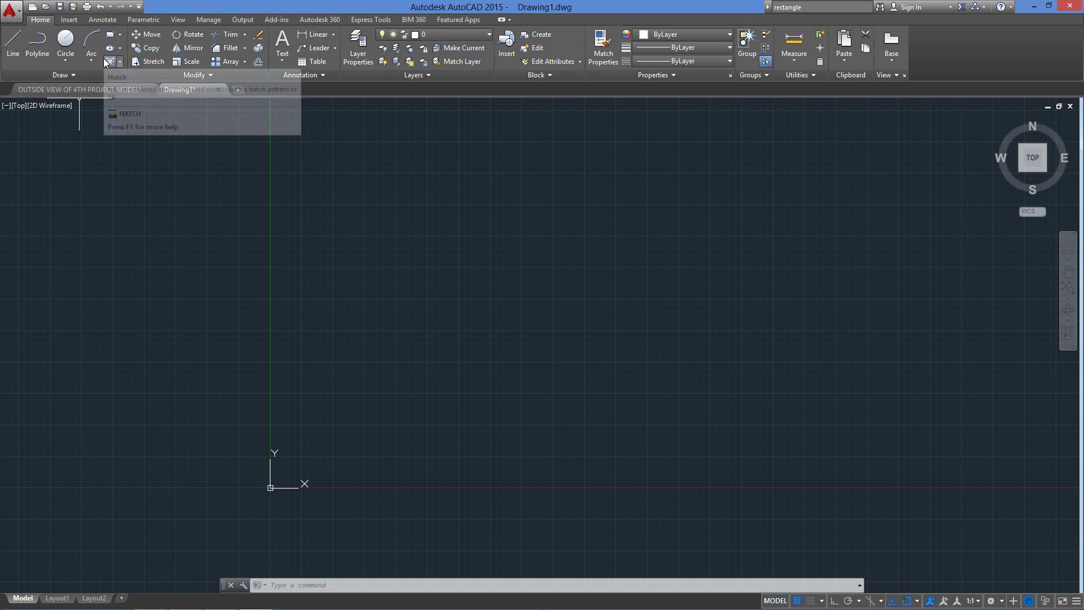
pyautogui.click(66, 62)
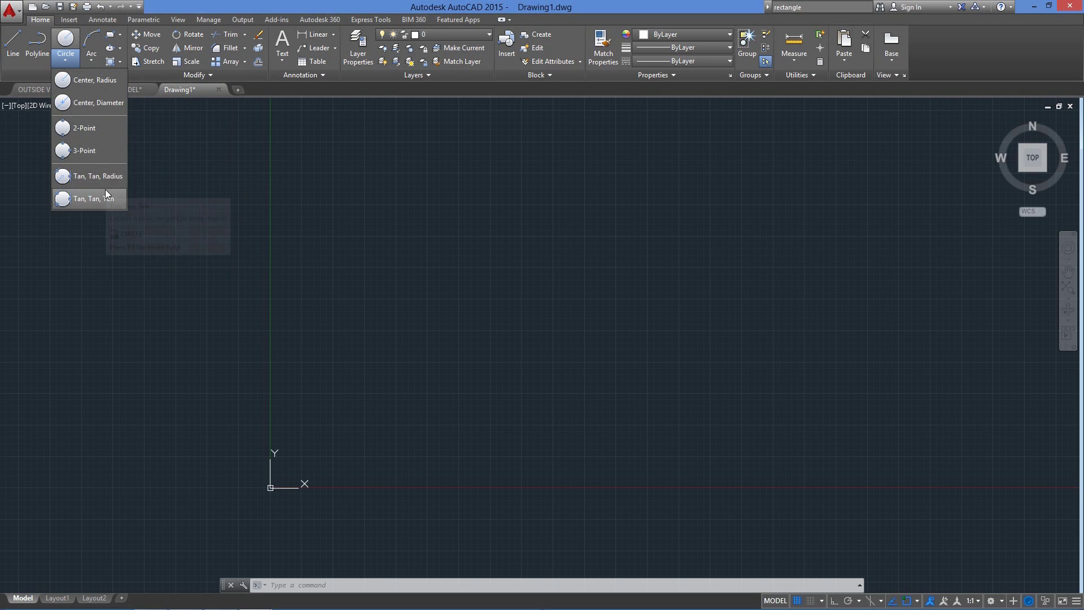
pyautogui.click(181, 136)
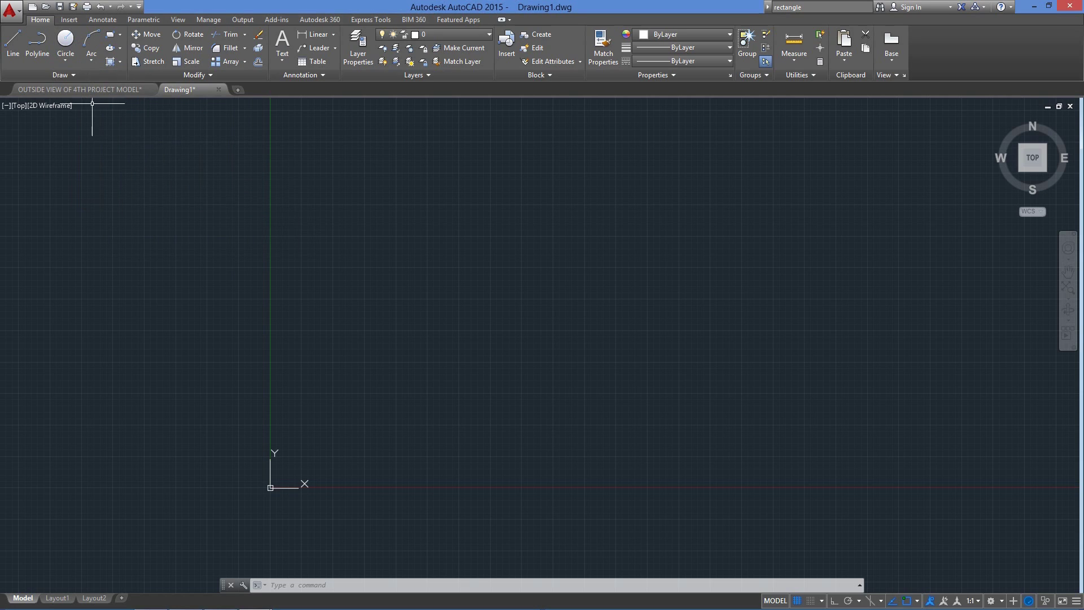
pyautogui.click(79, 75)
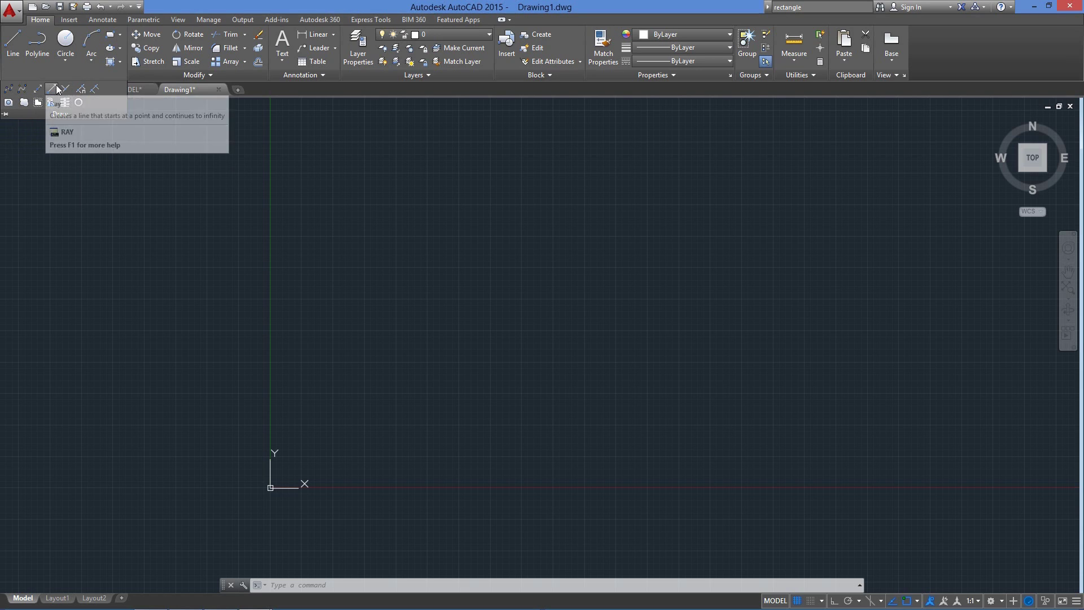
pyautogui.click(162, 116)
pyautogui.press('Escape')
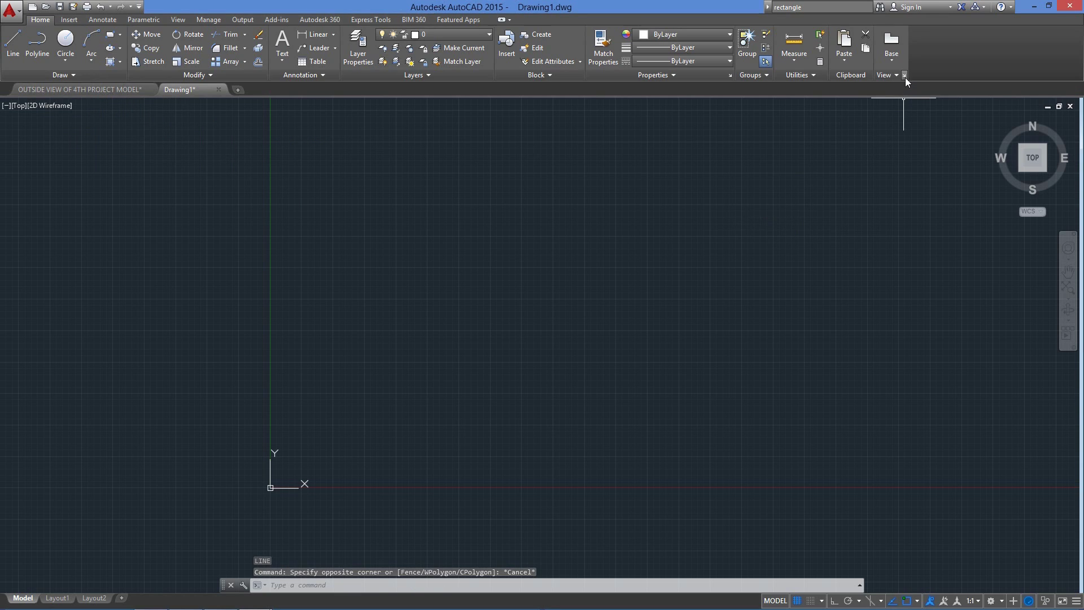
# Step: Display the drawing's Properties palette, enlarge it to review all its settings, and close it
pyautogui.click(730, 75)
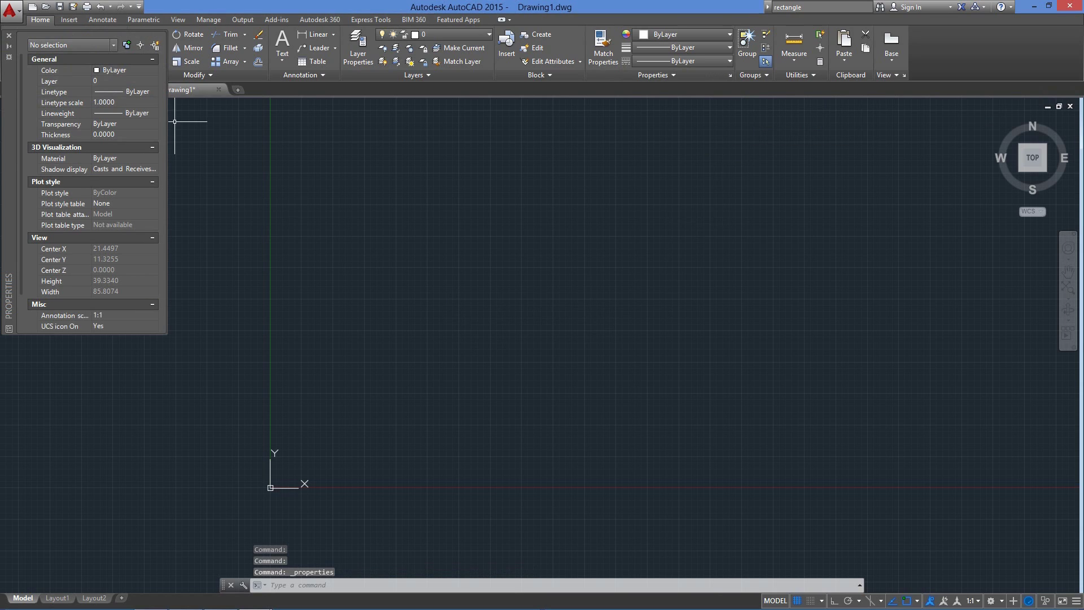
pyautogui.moveTo(102, 334); pyautogui.dragTo(107, 474)
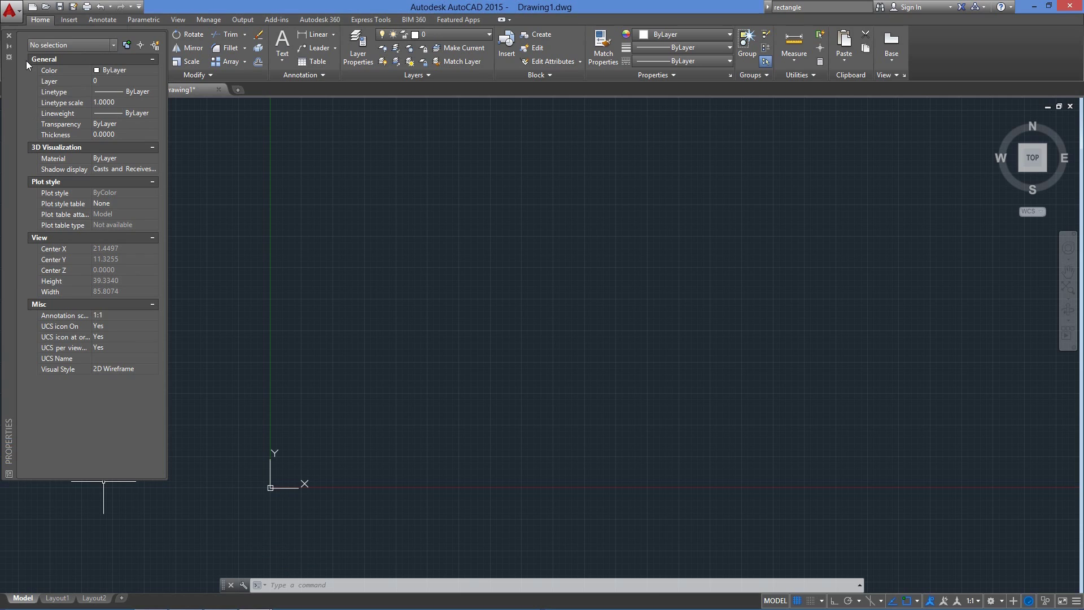
pyautogui.click(10, 36)
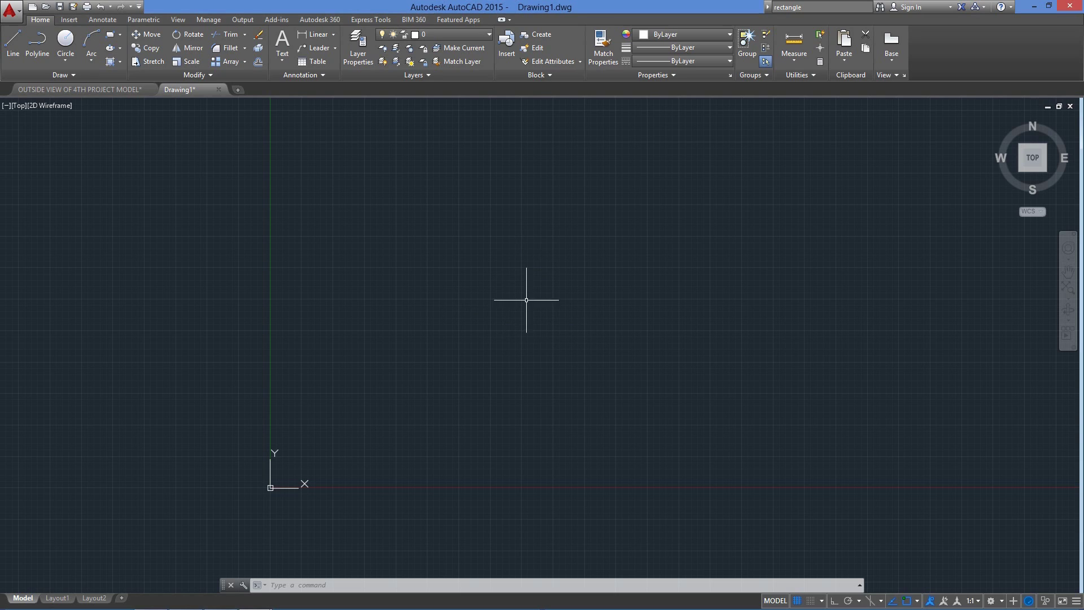
pyautogui.moveTo(786, 369)
pyautogui.mouseDown()
pyautogui.moveTo(721, 225)
pyautogui.moveTo(536, 210)
pyautogui.moveTo(411, 286)
pyautogui.moveTo(352, 160)
pyautogui.moveTo(573, 338)
pyautogui.moveTo(541, 322)
pyautogui.mouseUp()
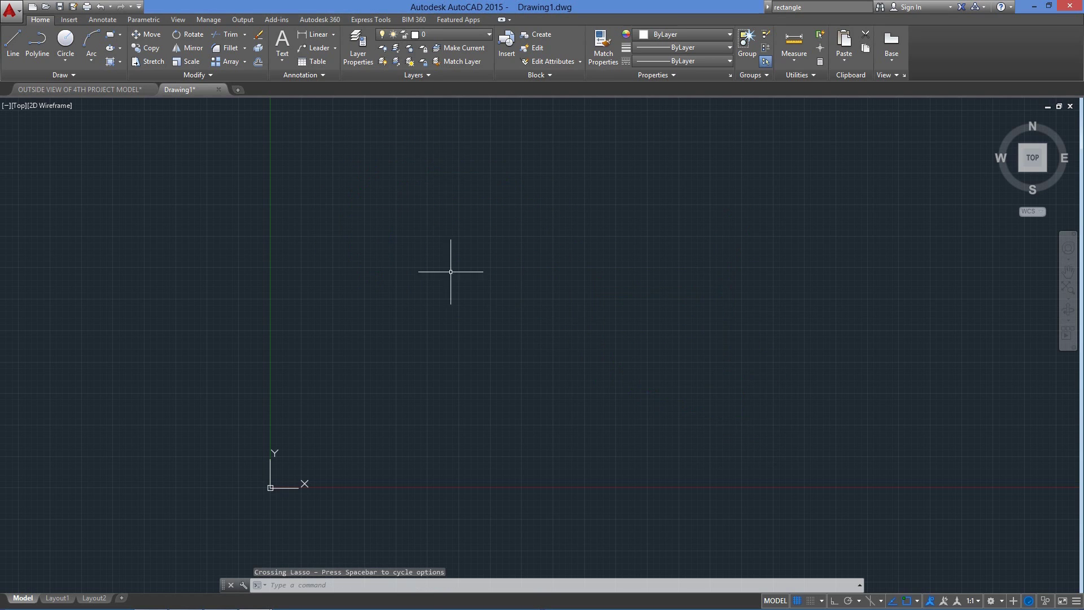
pyautogui.moveTo(443, 279)
pyautogui.mouseDown()
pyautogui.moveTo(564, 220)
pyautogui.moveTo(920, 329)
pyautogui.moveTo(1044, 503)
pyautogui.moveTo(1017, 420)
pyautogui.moveTo(977, 423)
pyautogui.mouseUp()
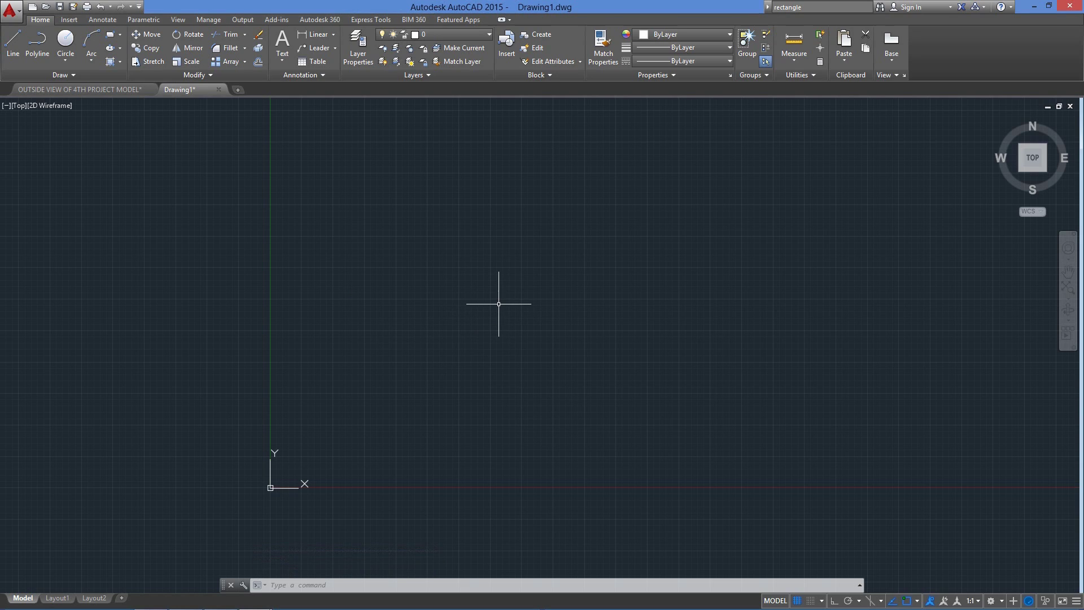
pyautogui.rightClick(469, 257)
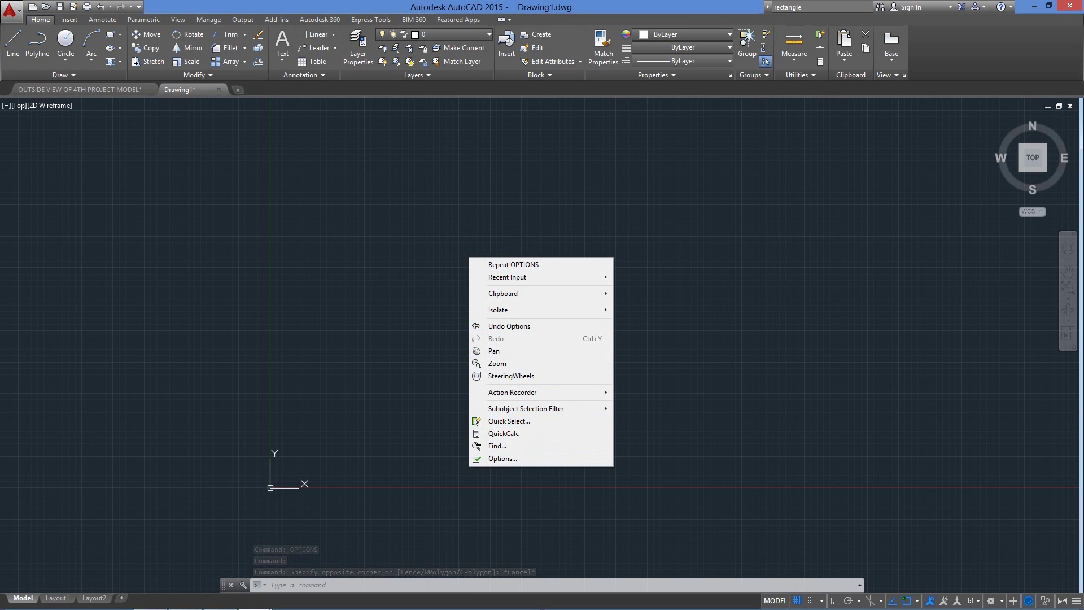
pyautogui.click(510, 232)
pyautogui.press('Escape')
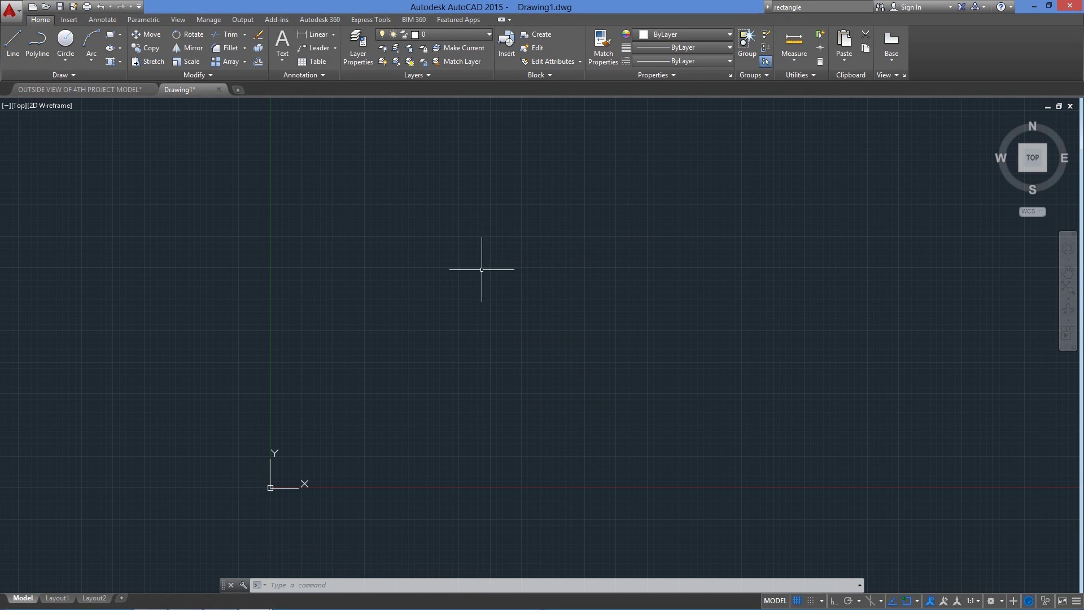
pyautogui.click(12, 43)
pyautogui.press('Escape')
pyautogui.click(147, 35)
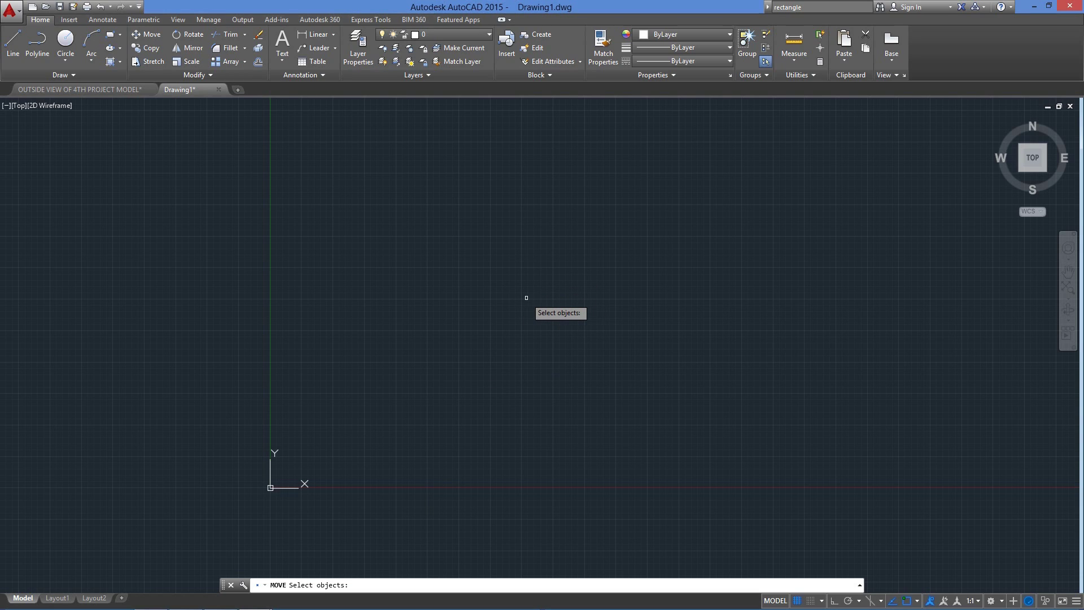
pyautogui.press('Escape')
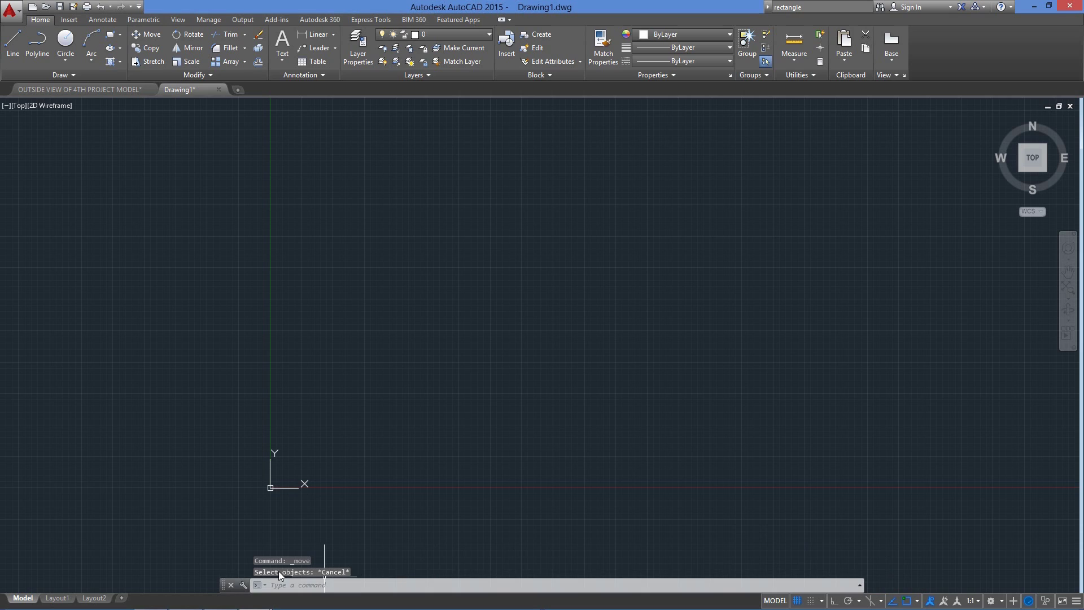
# Step: Float the command line up over the drawing, return it to the lower edge, and look up commands starting with REC
pyautogui.moveTo(224, 584); pyautogui.dragTo(225, 513)
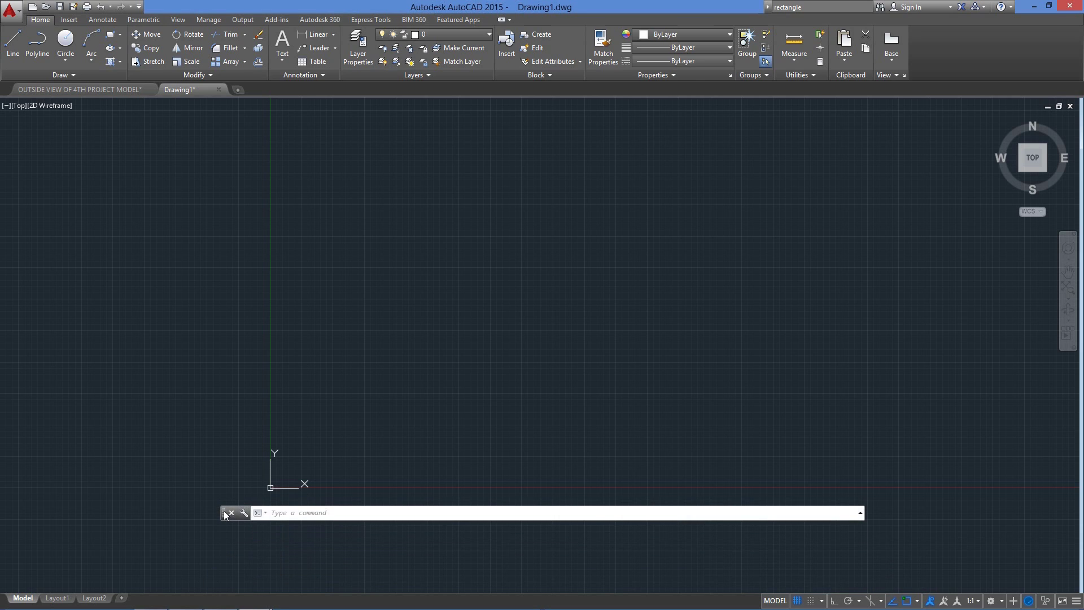
pyautogui.moveTo(226, 514); pyautogui.dragTo(238, 570)
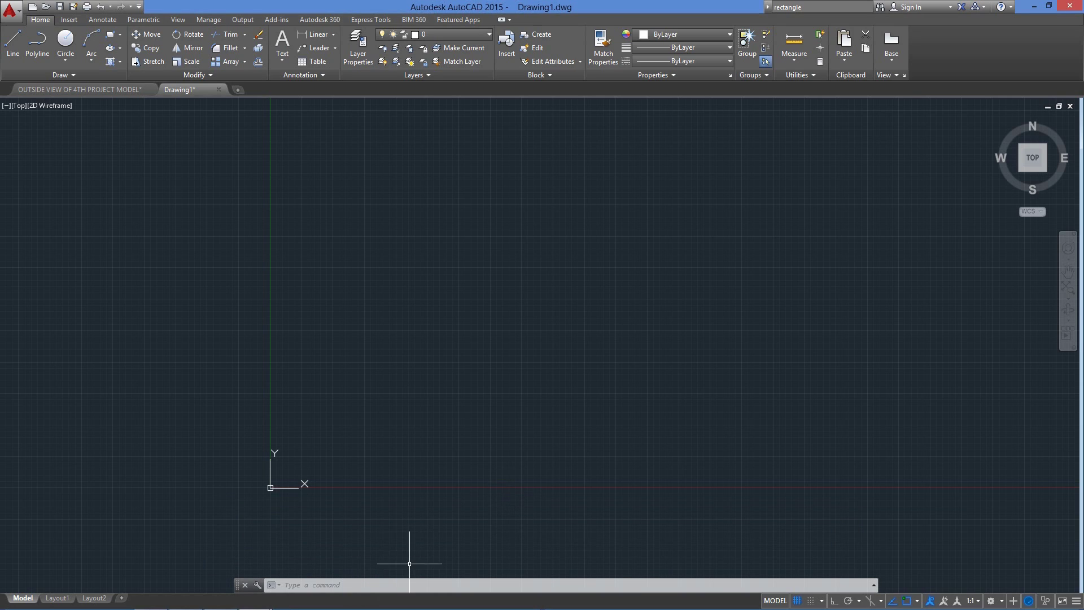
pyautogui.click(321, 584)
pyautogui.write('re')
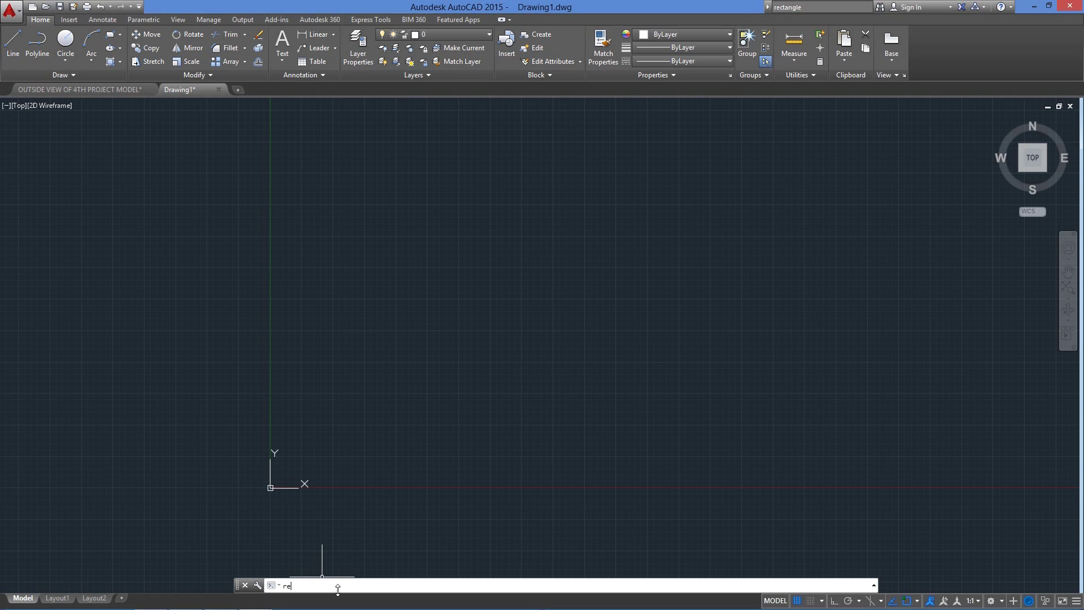
pyautogui.write('c')
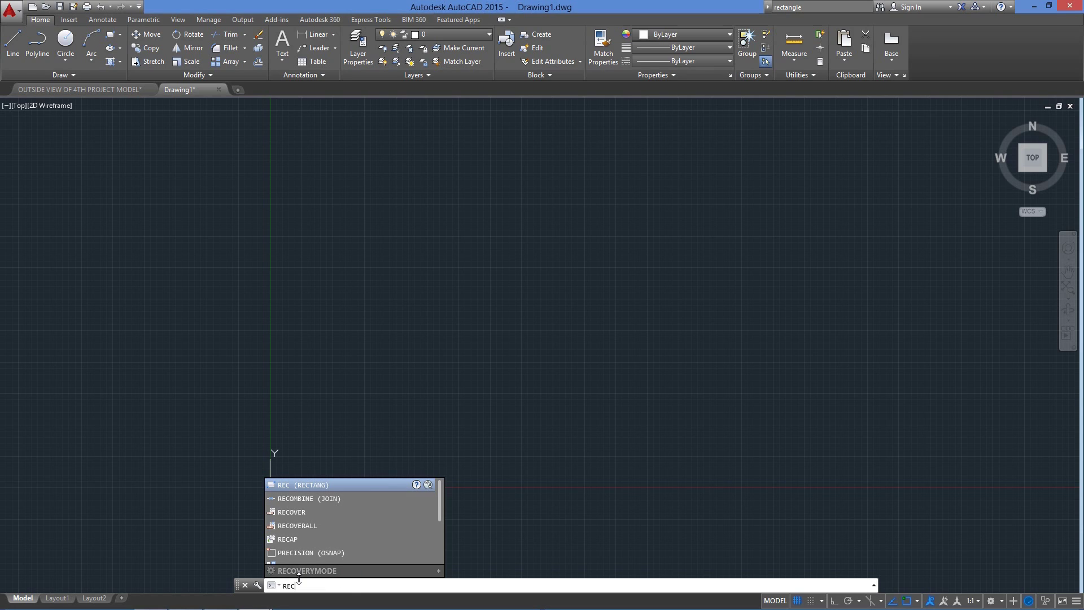
pyautogui.press('Escape')
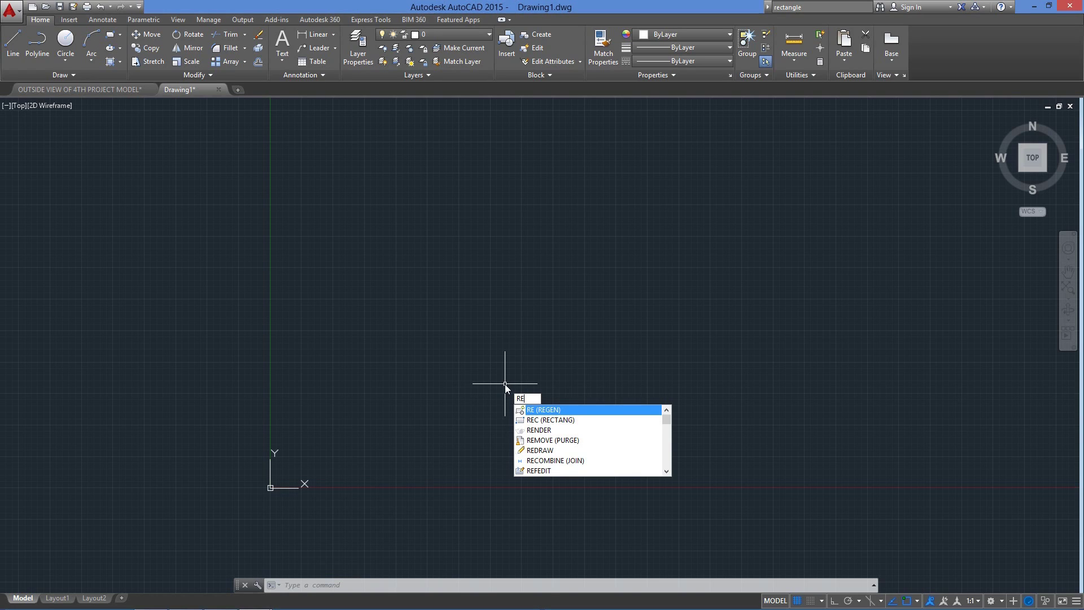
# Step: Draw a large freehand rectangle above and to the right of the origin, choosing RECTANG from the suggestions for RE
pyautogui.click(564, 420)
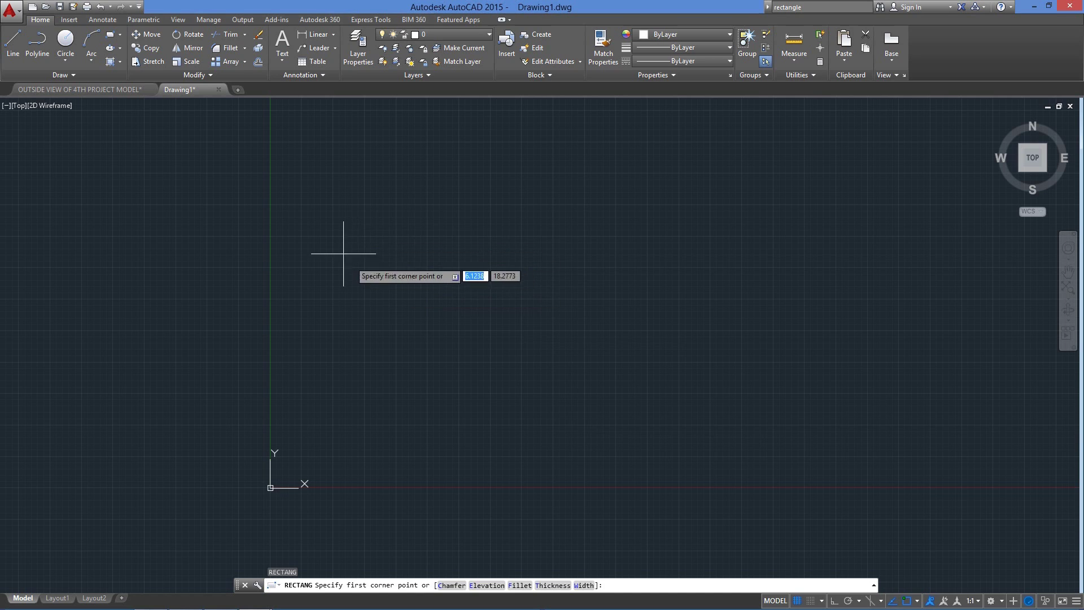
pyautogui.click(298, 202)
pyautogui.click(729, 430)
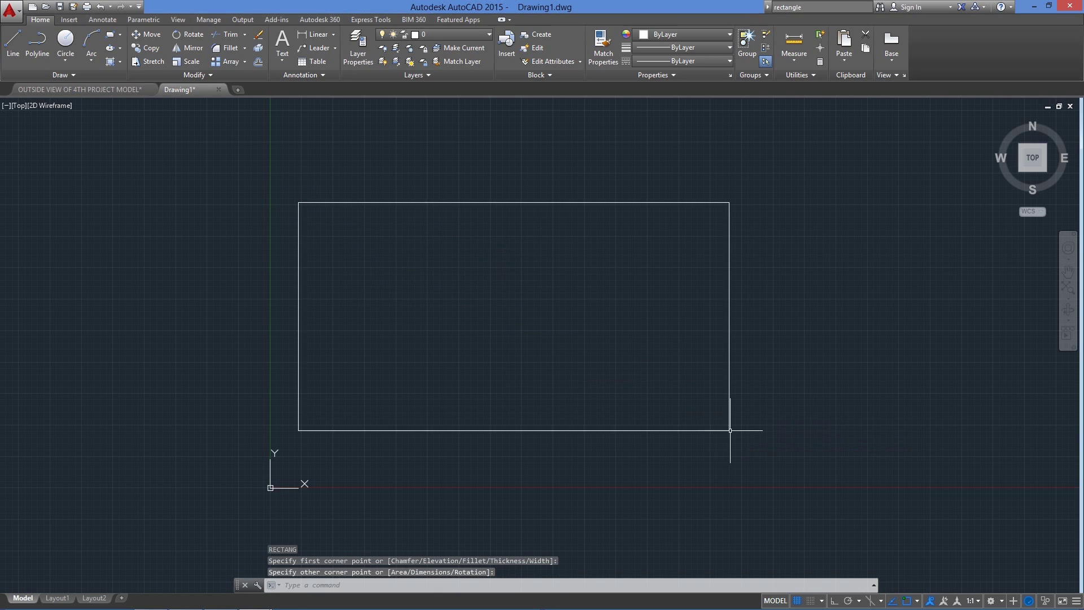
pyautogui.moveTo(609, 326)
pyautogui.mouseDown(button='middle')
pyautogui.moveTo(645, 302)
pyautogui.moveTo(608, 286)
pyautogui.mouseUp(button='middle')
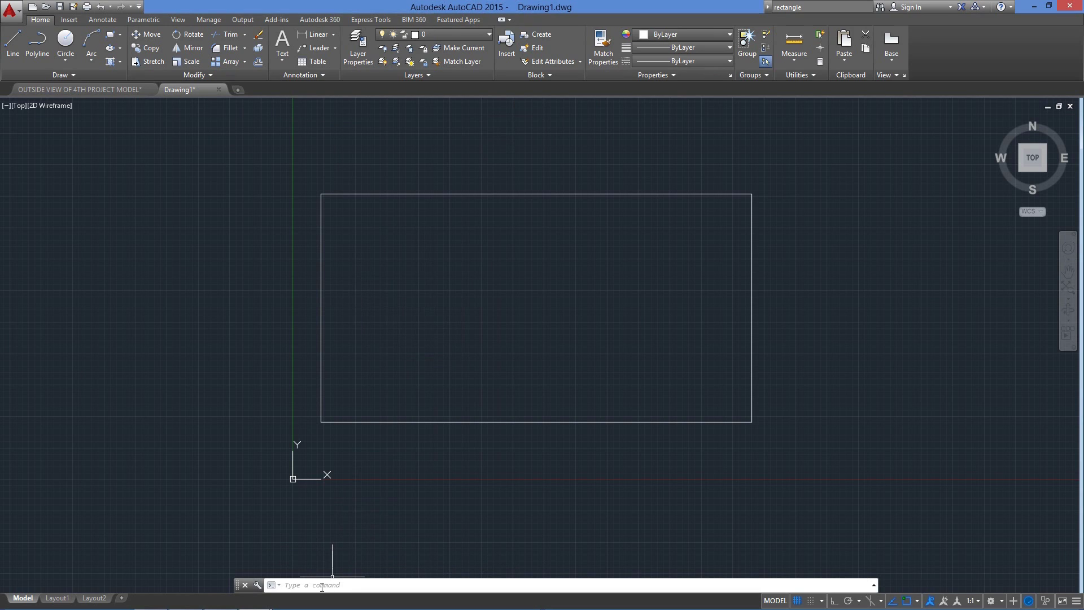
# Step: Select the rectangle with a crossing window over its lower edge and delete it
pyautogui.click(625, 437)
pyautogui.click(600, 394)
pyautogui.press('Delete')
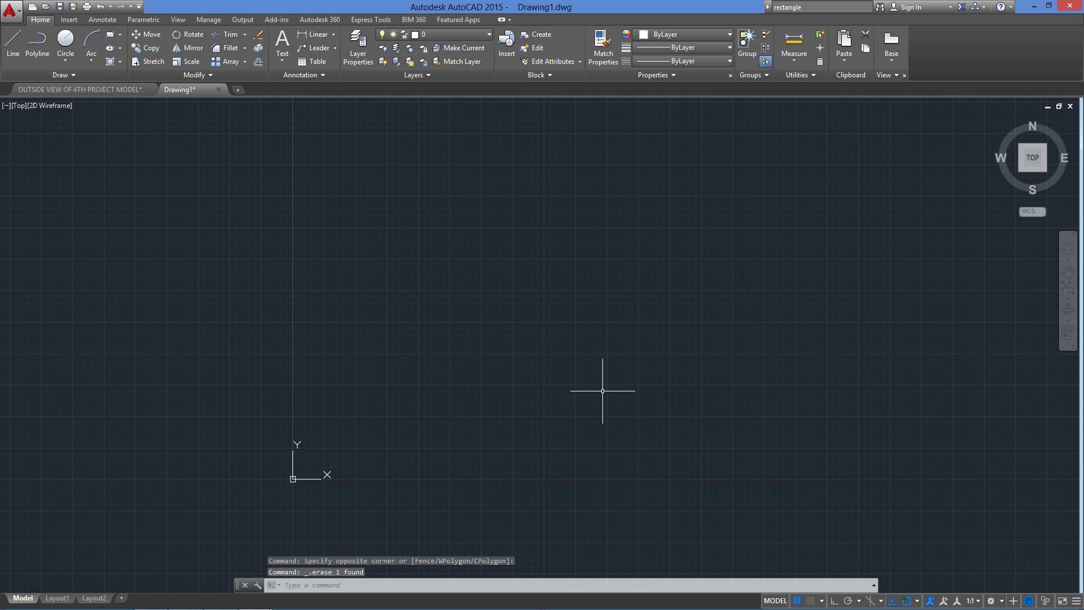
pyautogui.moveTo(305, 375)
pyautogui.mouseDown()
pyautogui.moveTo(251, 502)
pyautogui.moveTo(399, 508)
pyautogui.moveTo(409, 403)
pyautogui.moveTo(391, 383)
pyautogui.mouseUp()
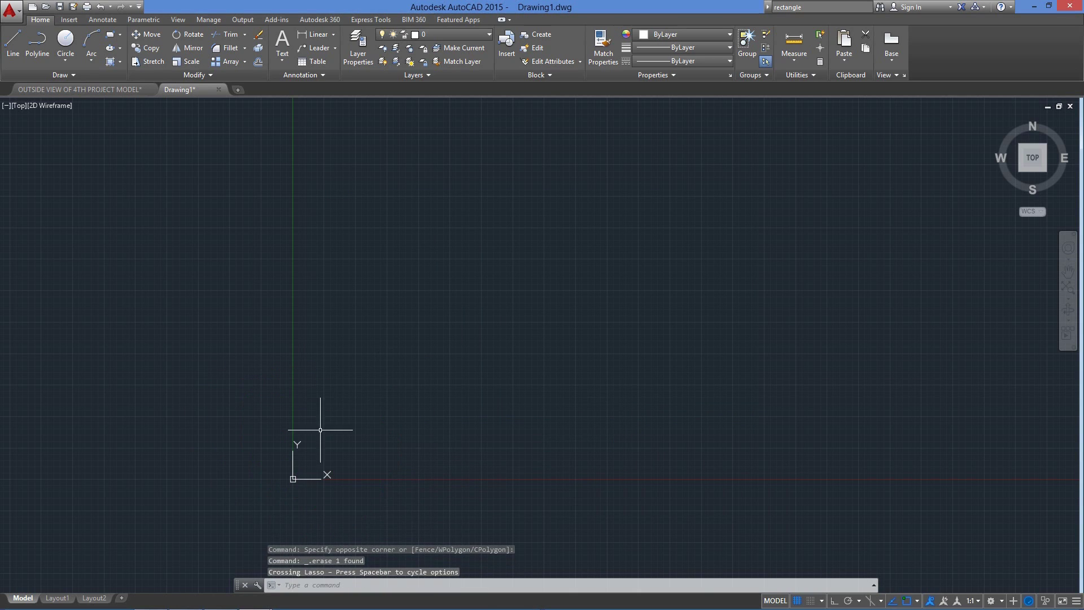
pyautogui.click(297, 477)
pyautogui.press('Escape')
pyautogui.moveTo(382, 498)
pyautogui.mouseDown()
pyautogui.moveTo(334, 424)
pyautogui.moveTo(401, 414)
pyautogui.mouseUp()
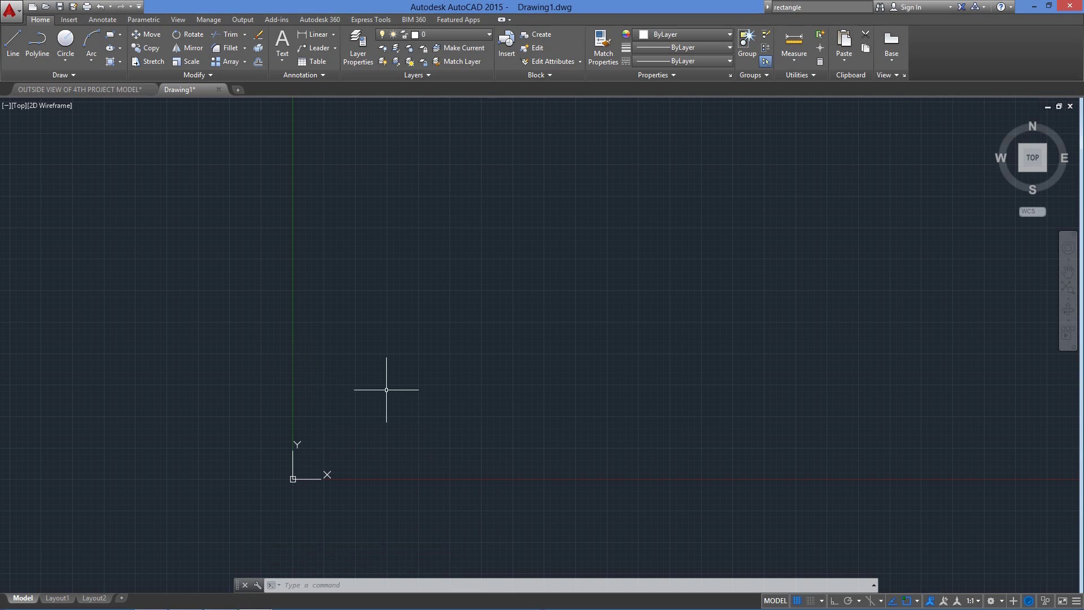
# Step: Start a line at the coordinates 5,8 and cancel it before placing the second point
pyautogui.click(11, 45)
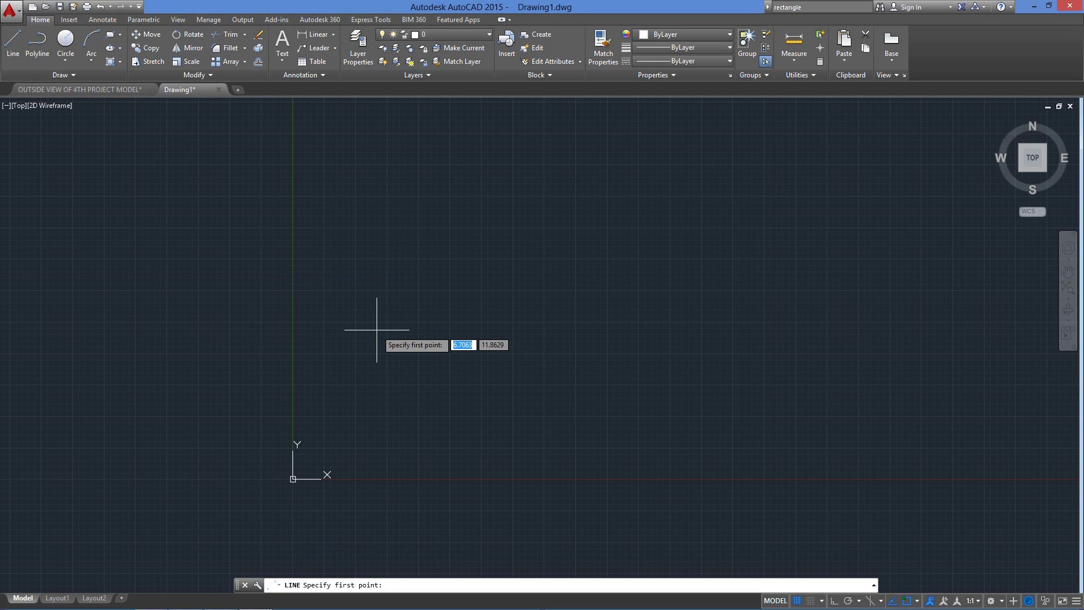
pyautogui.write('5,8')
pyautogui.press('Return')
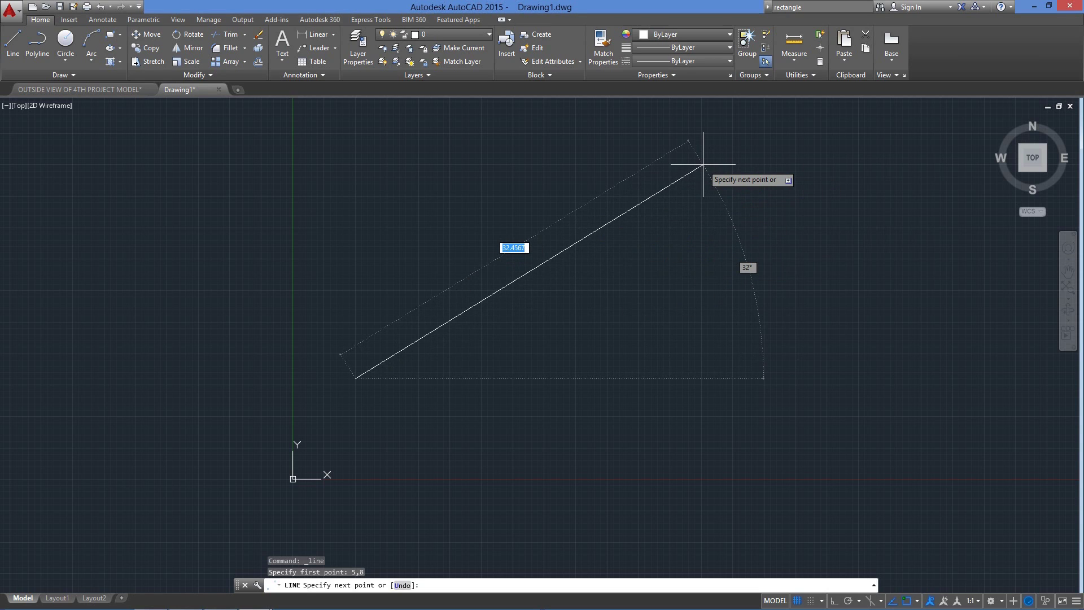
pyautogui.press('Escape')
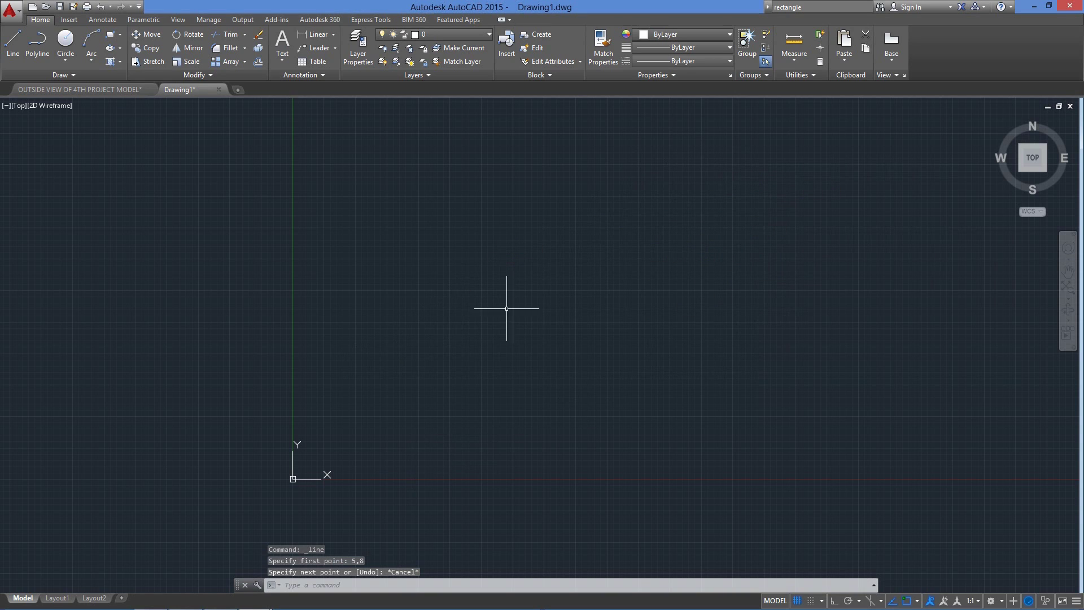
# Step: Switch to the OUTSIDE VIEW OF 4TH PROJECT MODEL drawing and orbit the house to examine its porch side
pyautogui.click(99, 90)
pyautogui.scroll(-2, 389, 370)
pyautogui.keyDown('shift'); pyautogui.moveTo(525, 389); pyautogui.dragTo(559, 353, button='middle'); pyautogui.keyUp('shift')
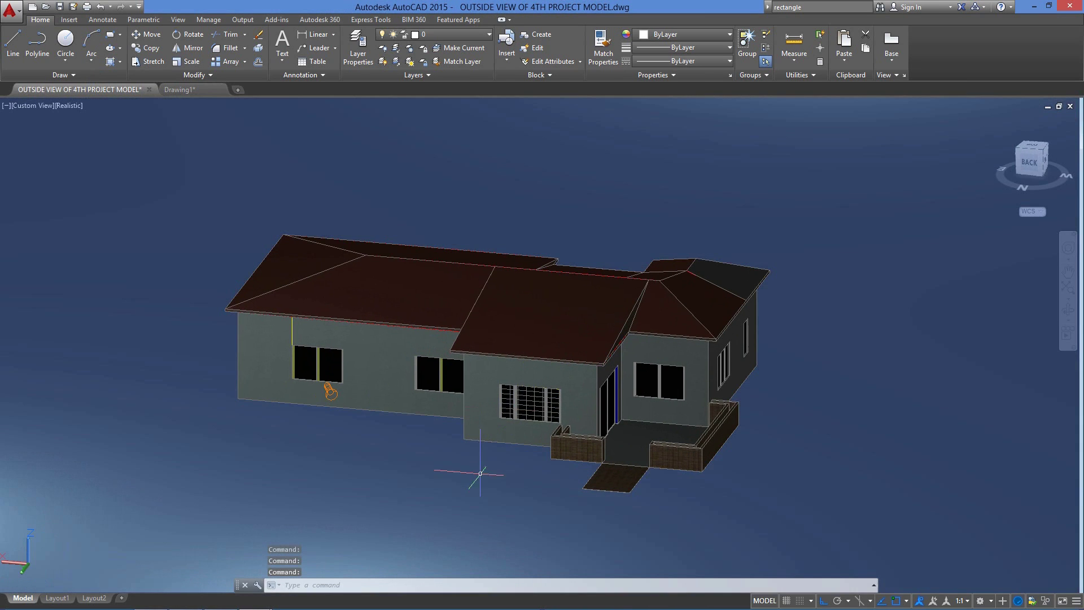
pyautogui.scroll(2, 469, 464)
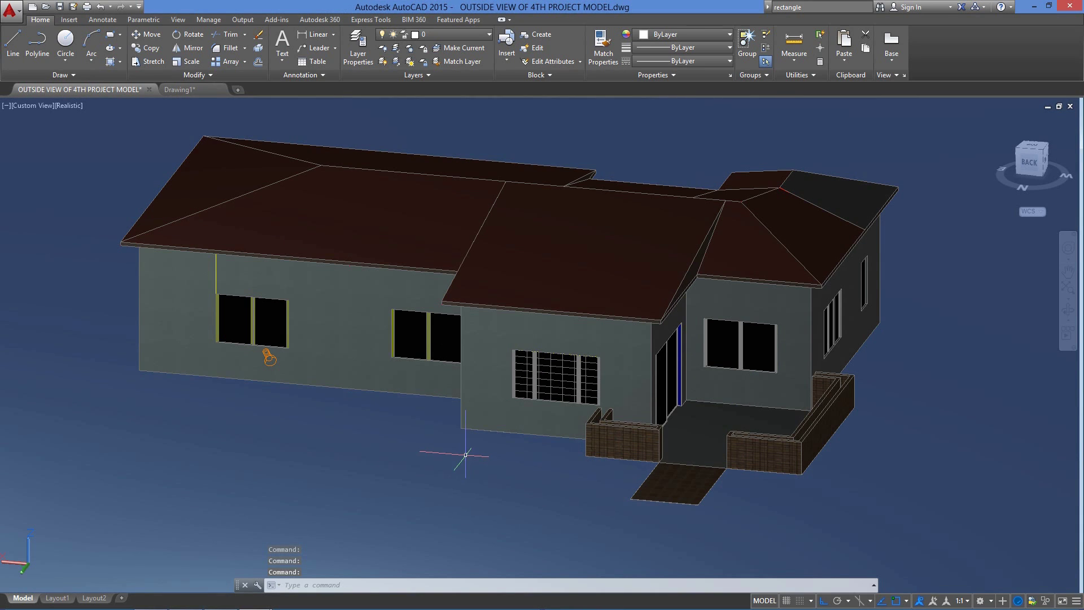
pyautogui.keyDown('shift'); pyautogui.moveTo(461, 454); pyautogui.dragTo(232, 495, button='middle'); pyautogui.keyUp('shift')
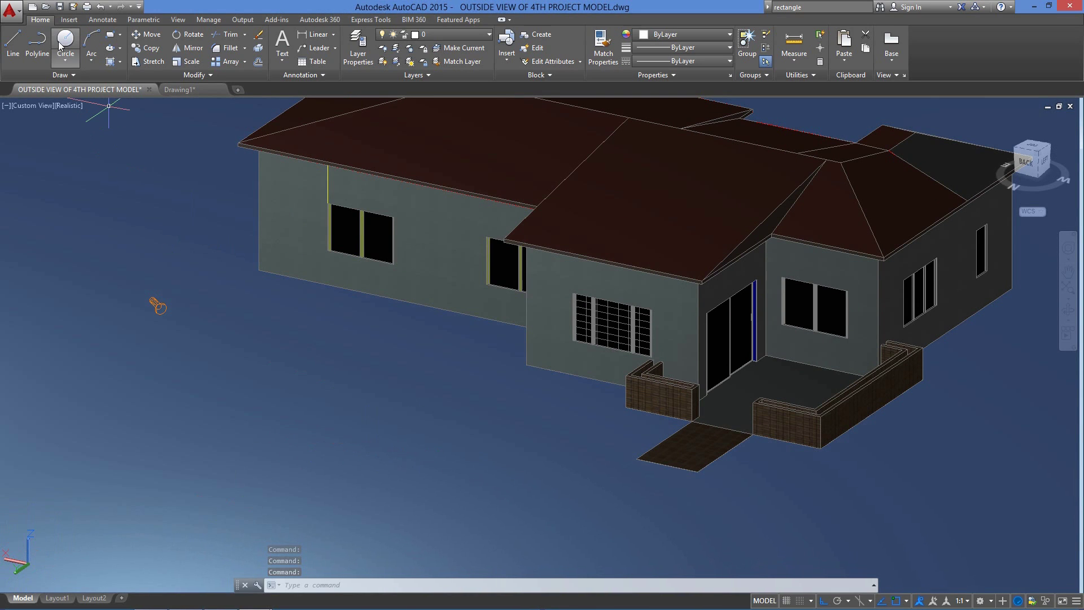
pyautogui.moveTo(41, 215); pyautogui.dragTo(18, 267, button='middle')
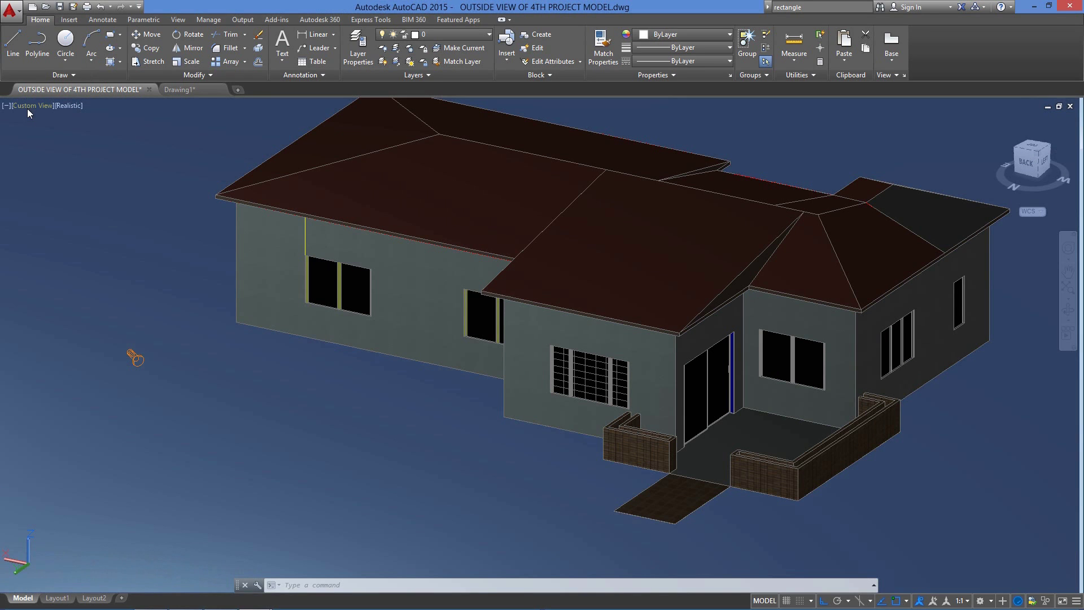
# Step: Display the house model in the preset Top view and examine its roof close up
pyautogui.click(31, 106)
pyautogui.click(56, 134)
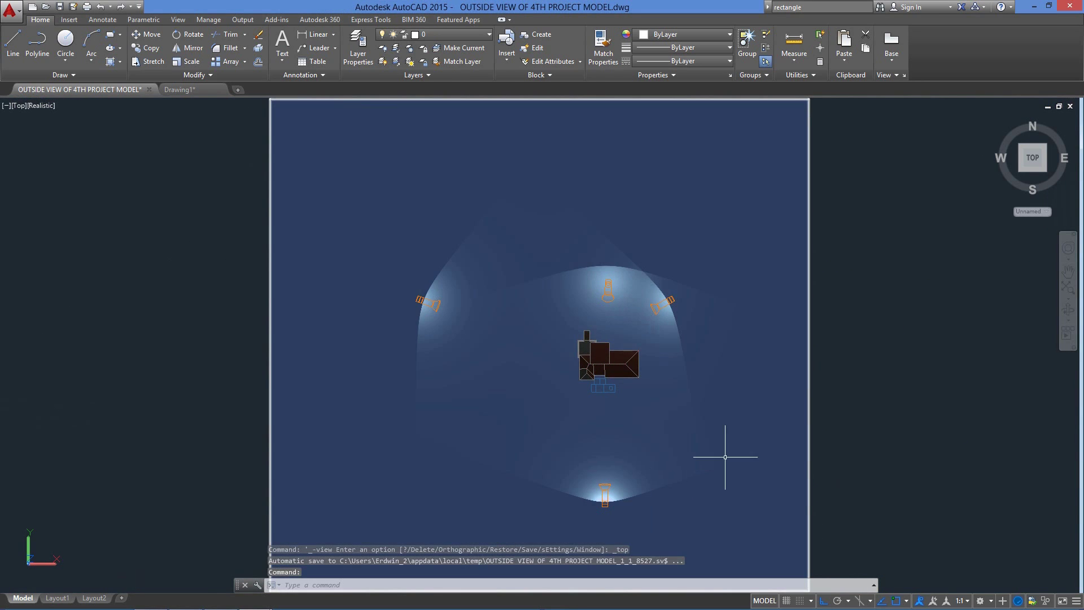
pyautogui.scroll(8, 619, 372)
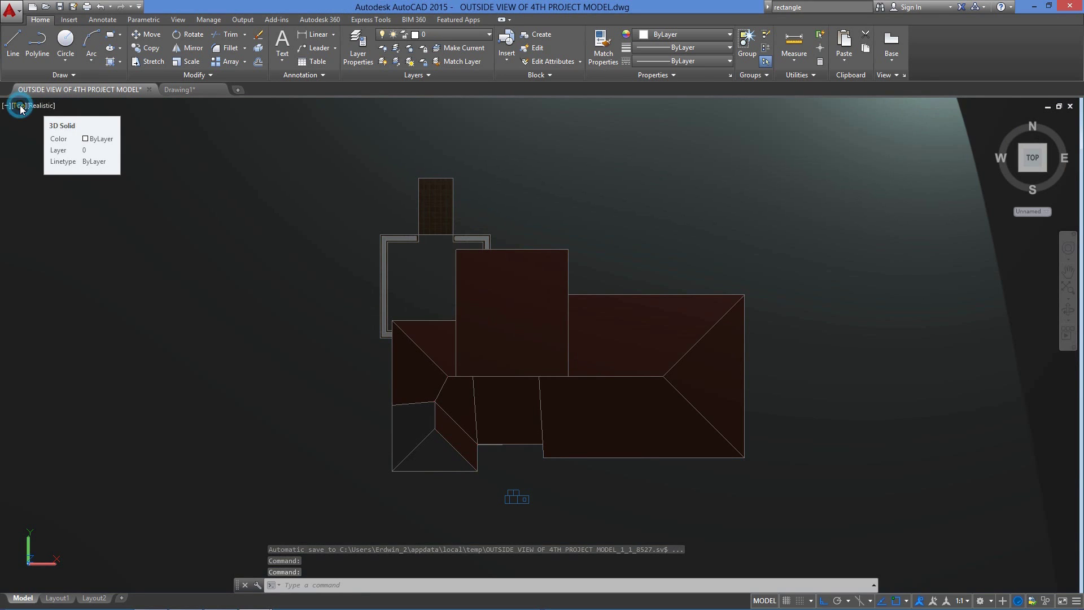
# Step: Display the house model in the SW Isometric view and examine it close up
pyautogui.click(20, 107)
pyautogui.click(68, 208)
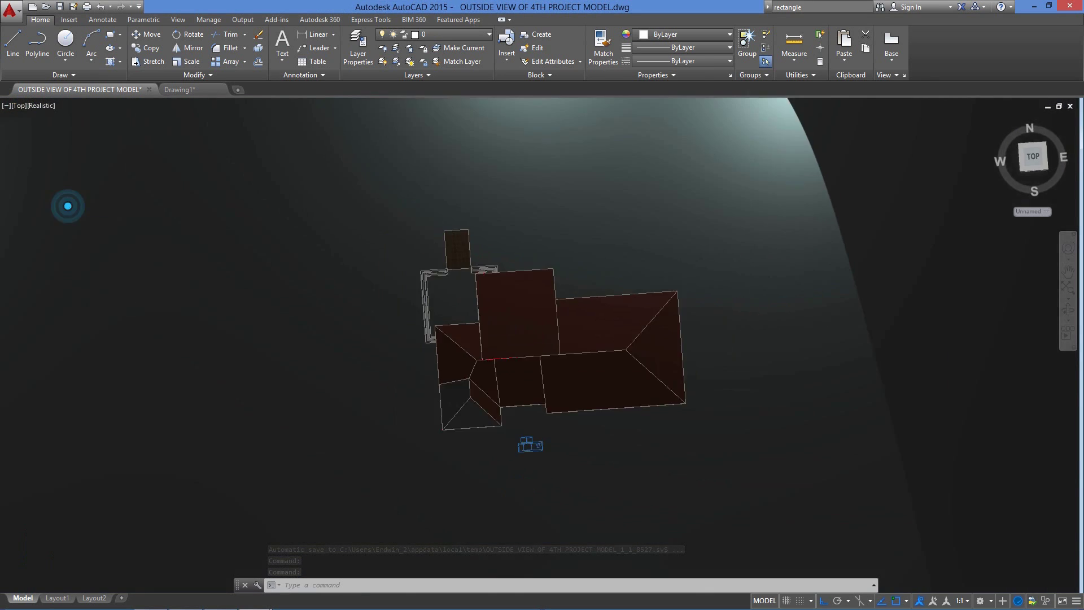
pyautogui.scroll(7, 601, 340)
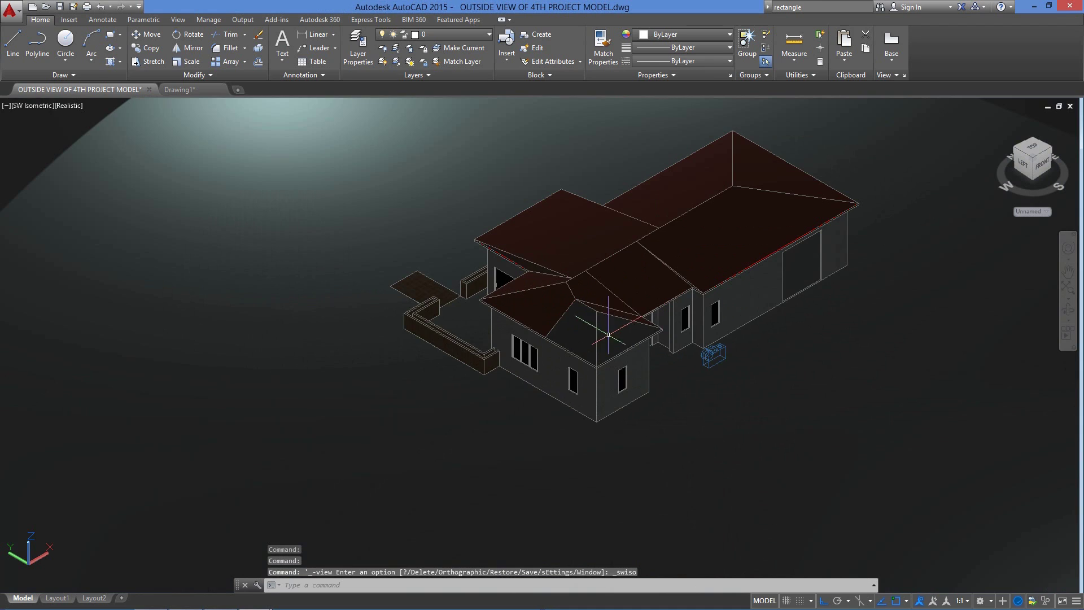
pyautogui.scroll(4, 602, 340)
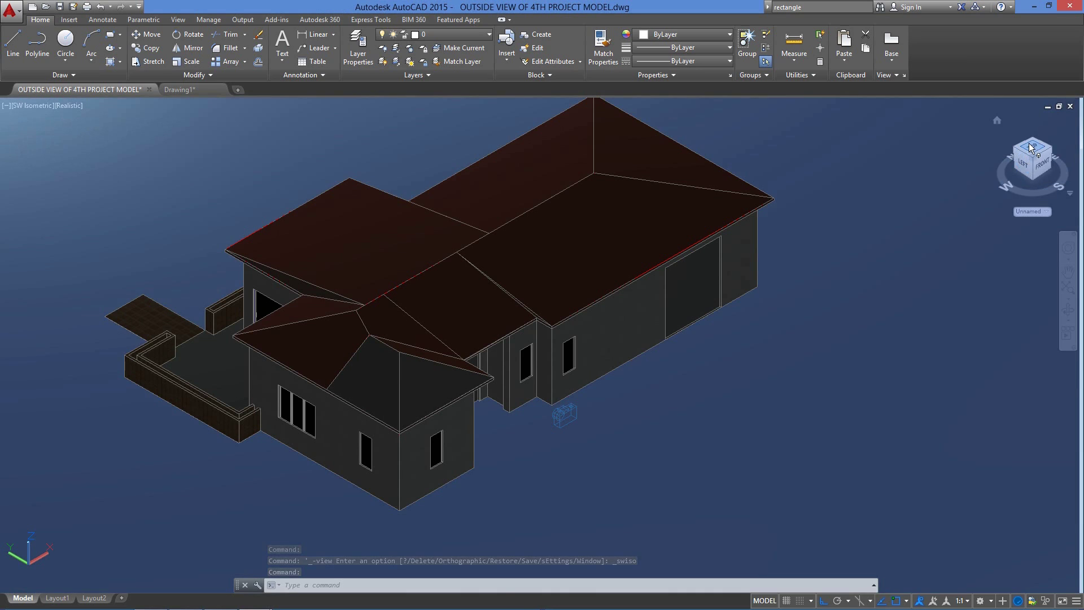
# Step: Use the ViewCube to show the house from the top and from its NW Isometric corner
pyautogui.click(1031, 148)
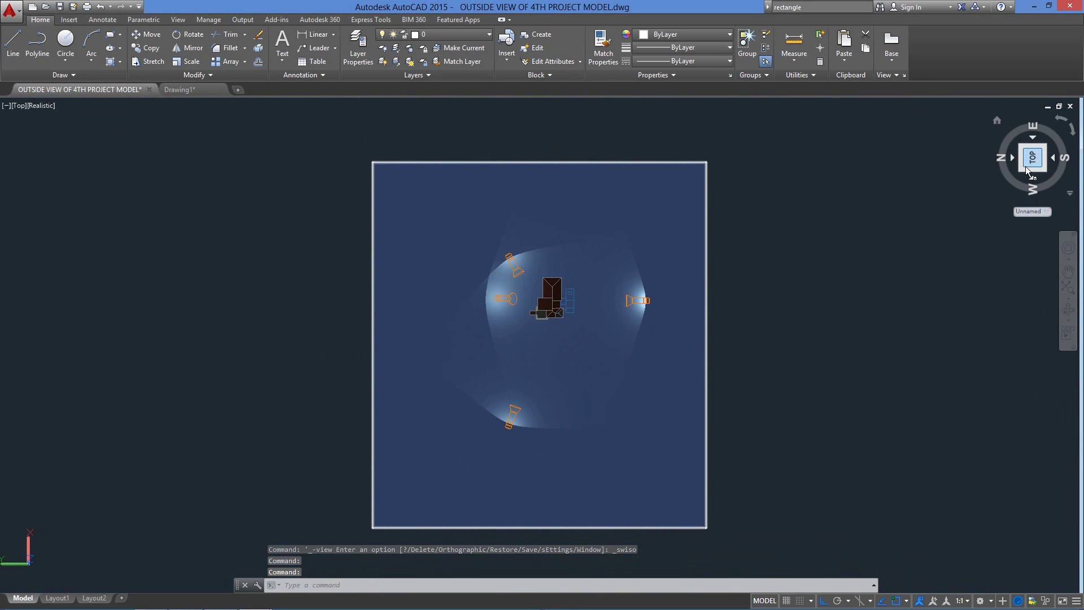
pyautogui.click(1021, 169)
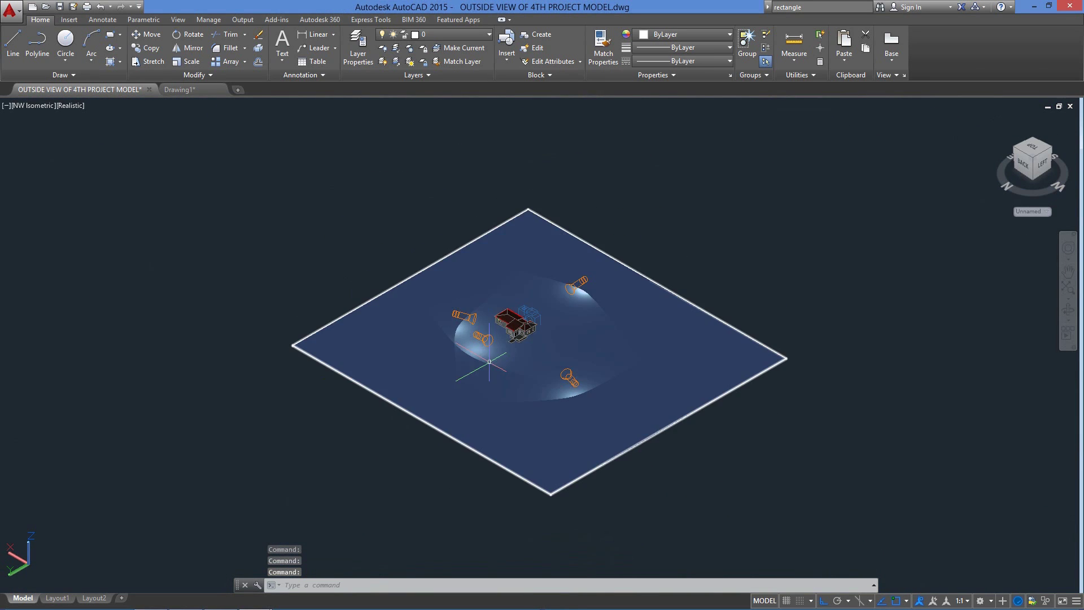
pyautogui.scroll(8, 484, 322)
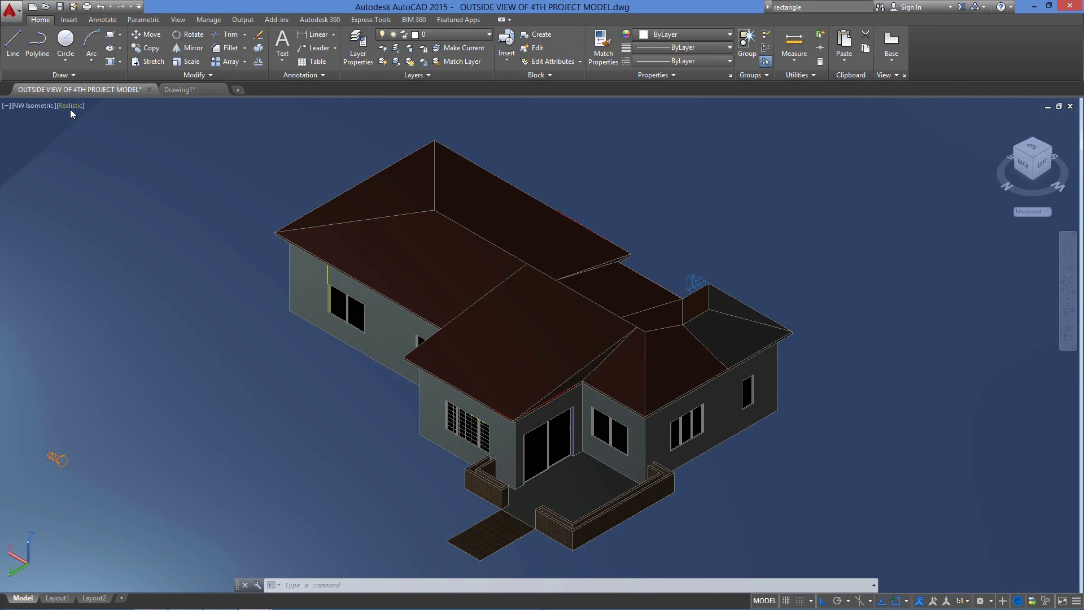
# Step: Display the house in the 2D Wireframe and Conceptual visual styles and return it to Realistic
pyautogui.click(67, 105)
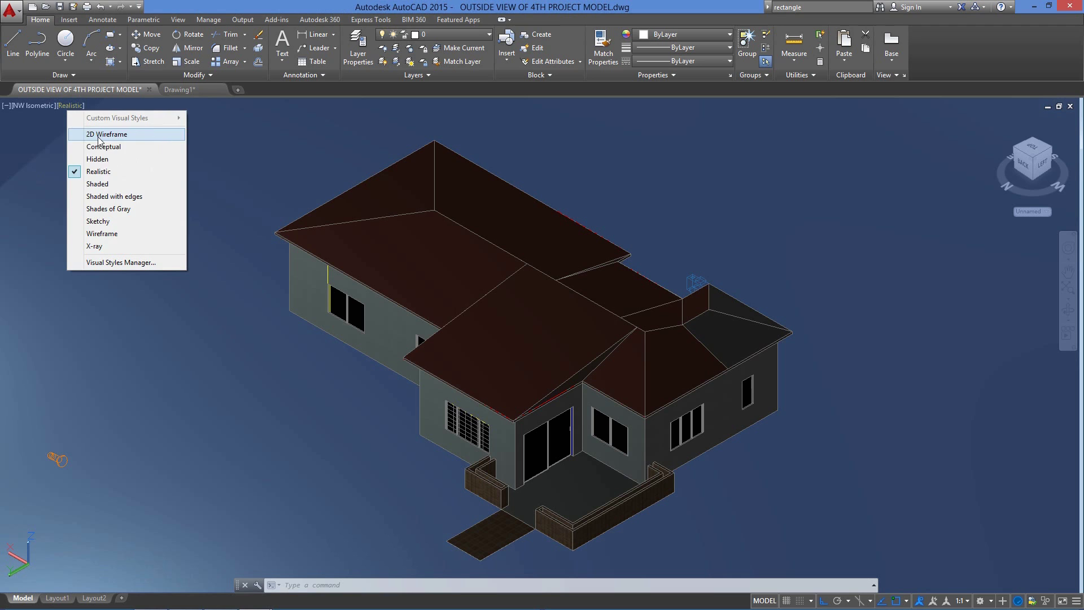
pyautogui.click(107, 135)
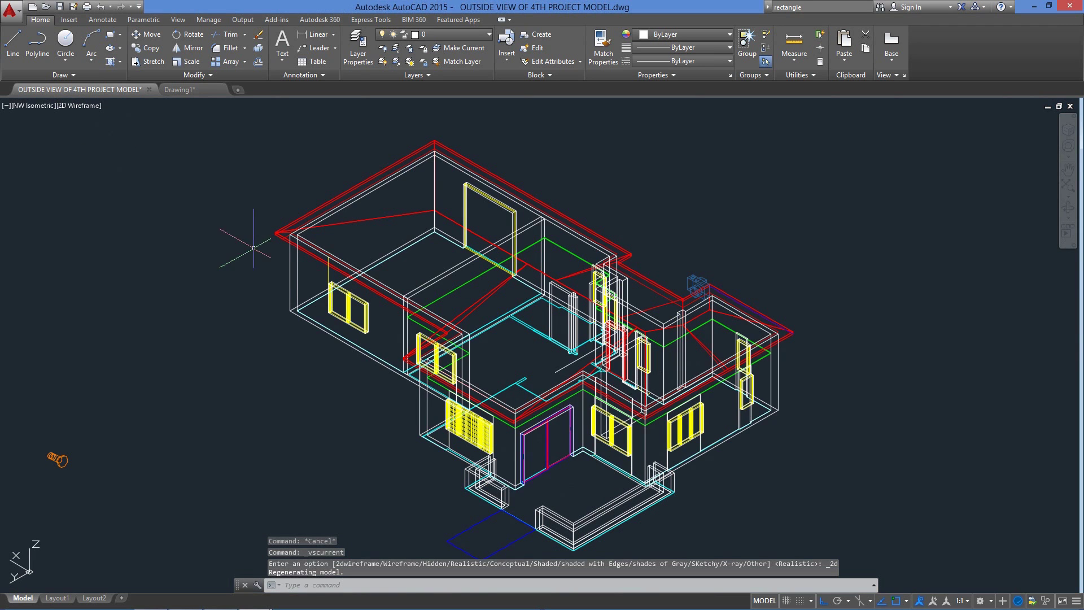
pyautogui.click(82, 106)
pyautogui.click(127, 148)
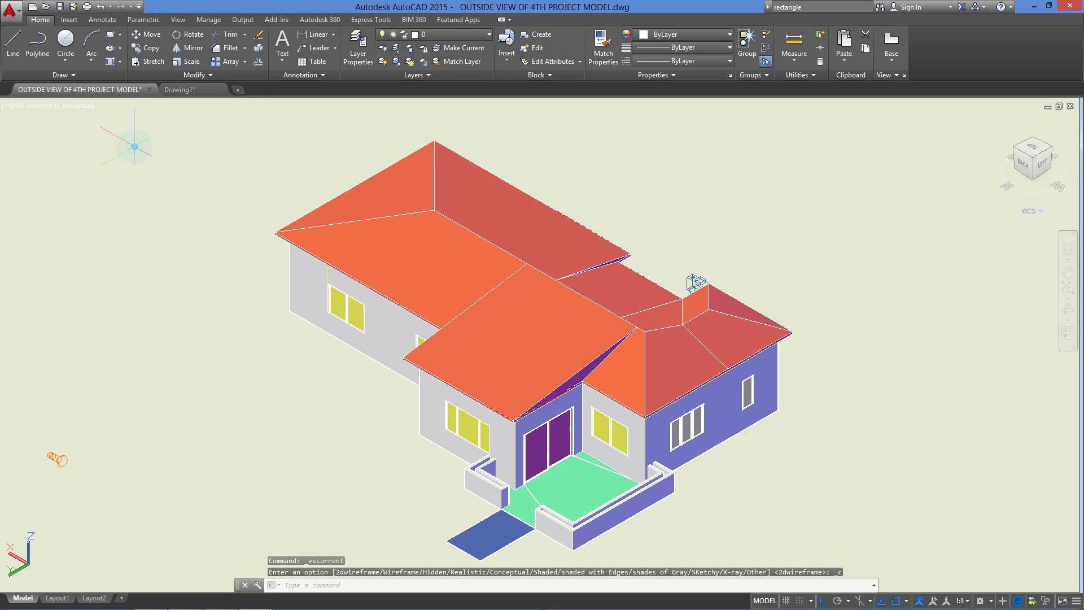
pyautogui.click(82, 106)
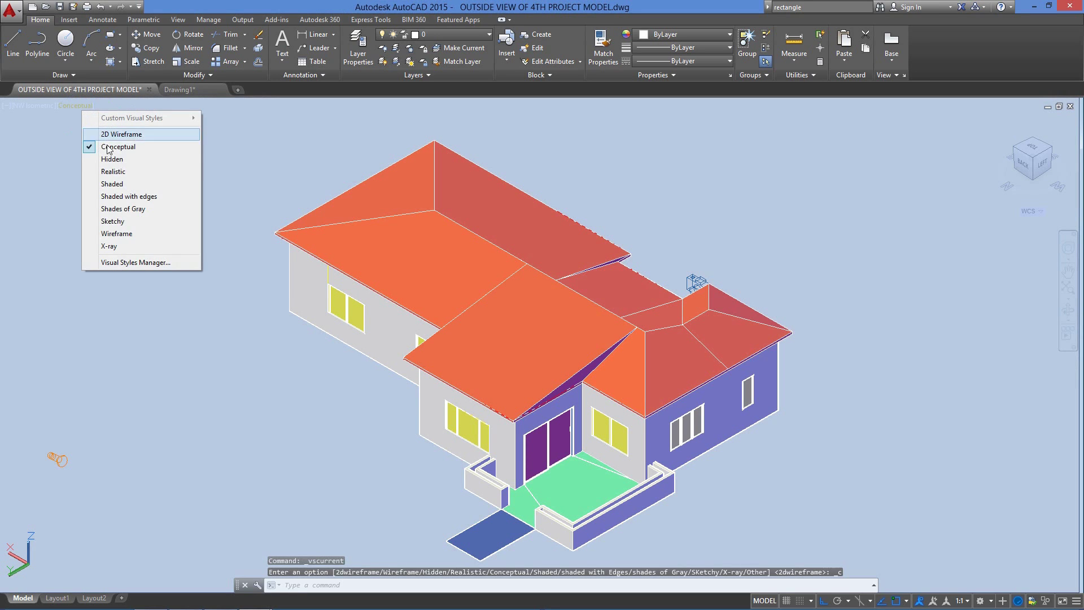
pyautogui.click(121, 170)
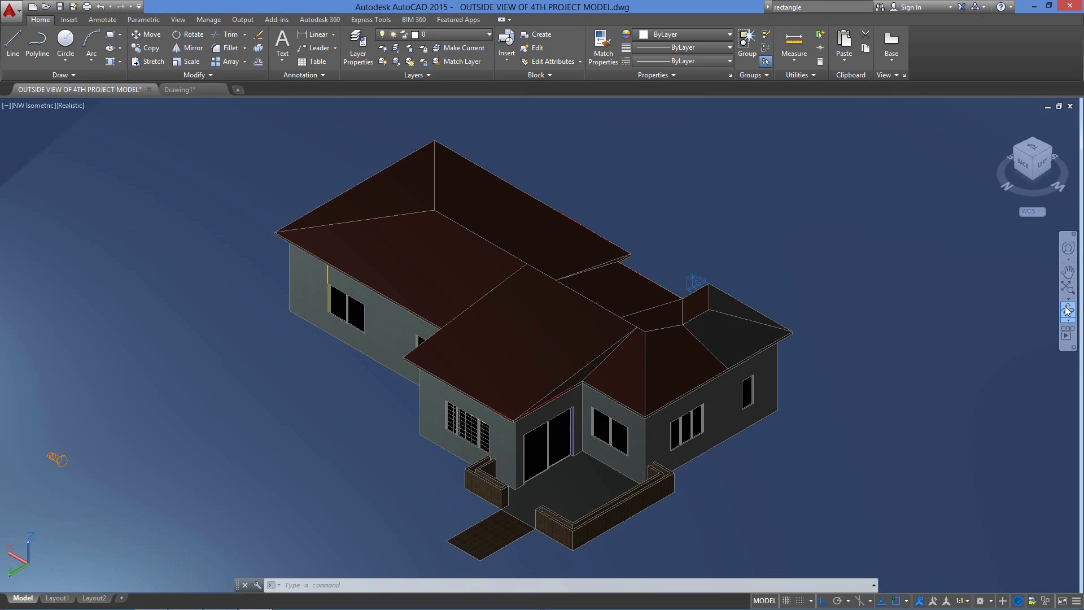
# Step: Orbit the house model freely in 3D to view it from a lower angle, and exit the orbit command
pyautogui.click(1068, 311)
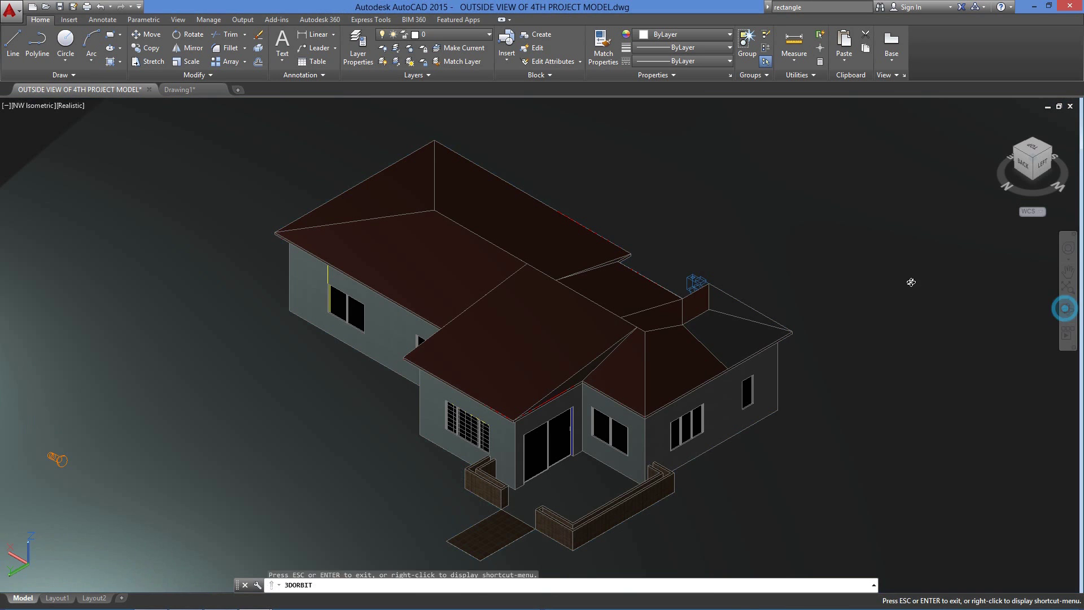
pyautogui.moveTo(858, 295); pyautogui.dragTo(934, 349)
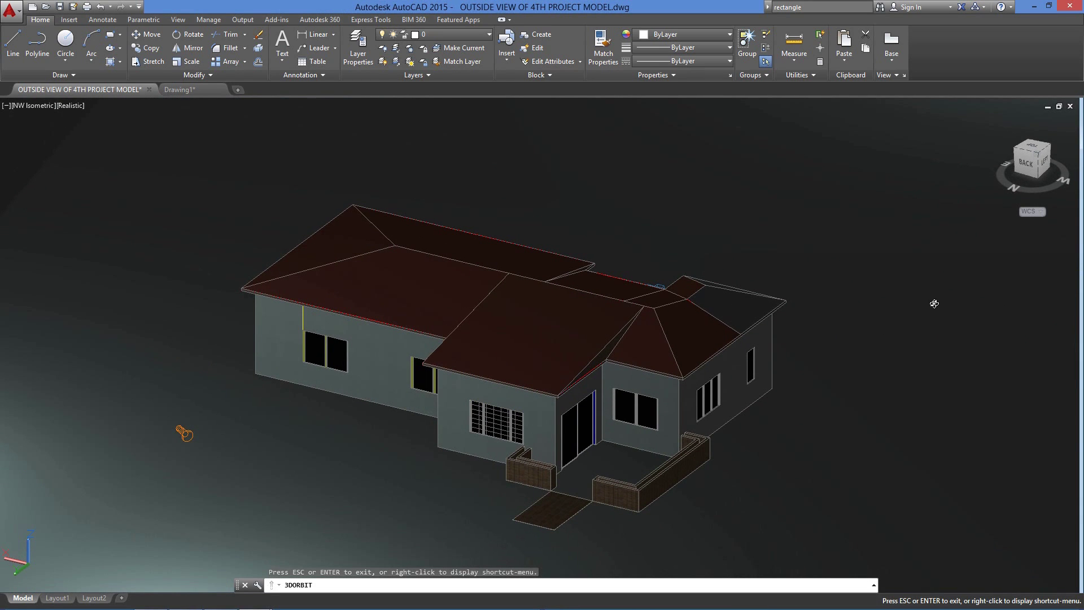
pyautogui.rightClick(887, 291)
pyautogui.click(930, 311)
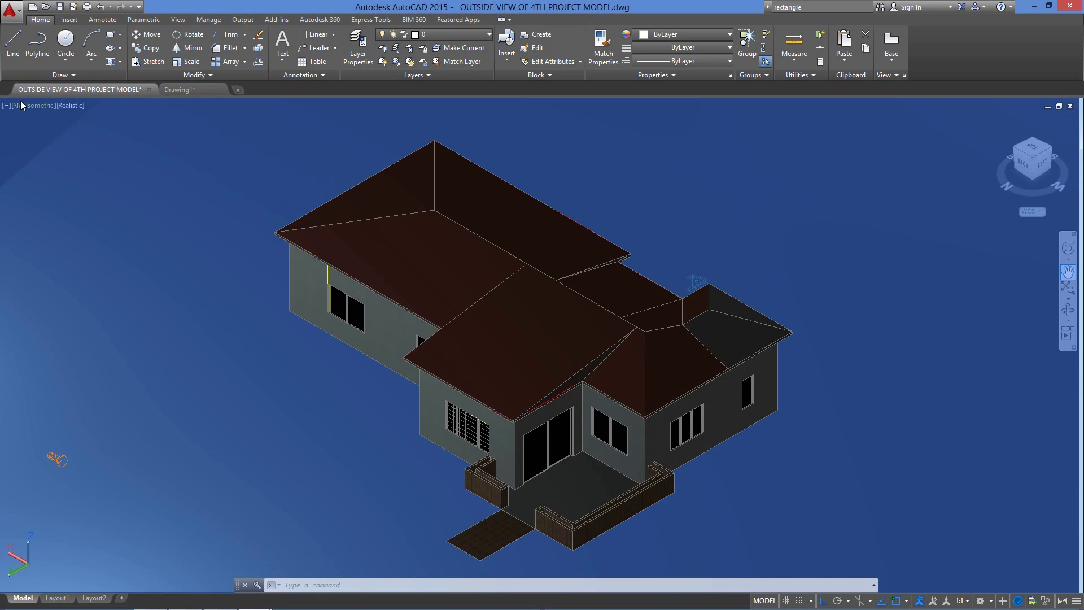
# Step: In Drawing1, turn on isometric drafting with the left isoplane and toggle the grid display off and on
pyautogui.click(188, 91)
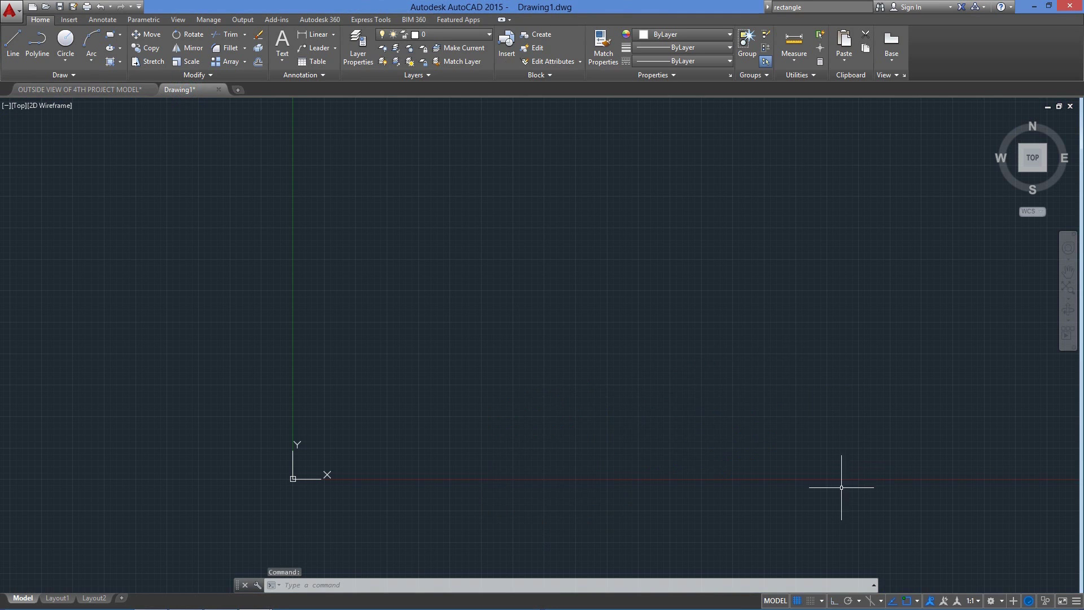
pyautogui.click(872, 601)
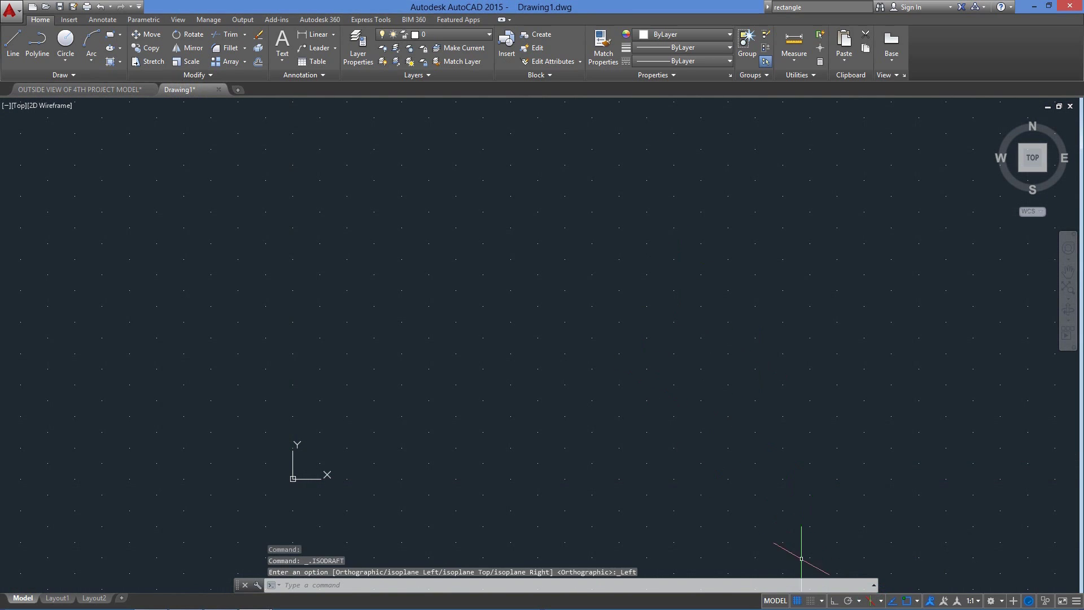
pyautogui.click(798, 601)
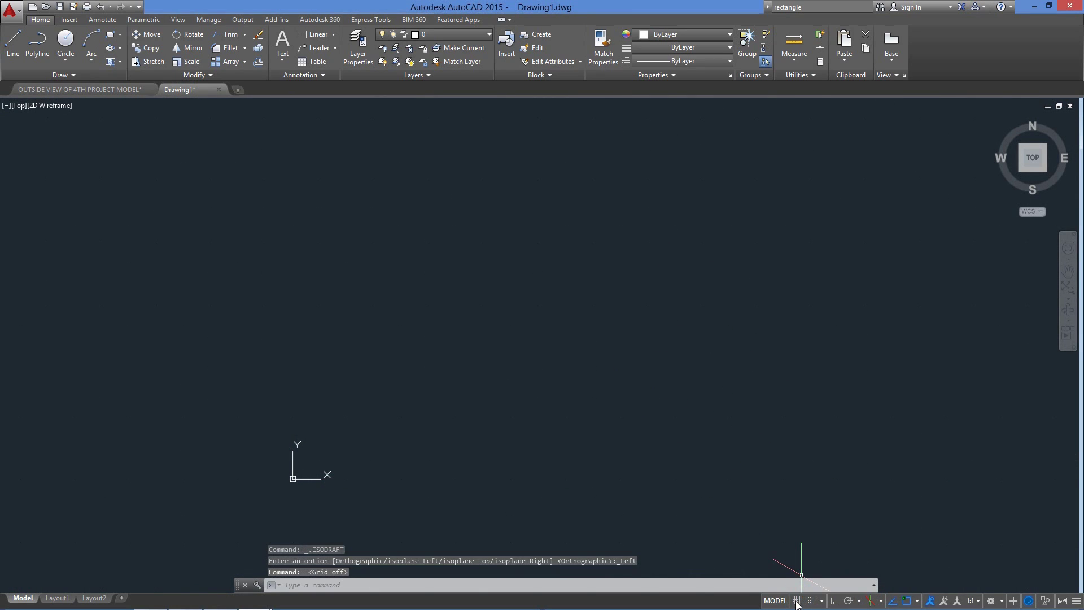
pyautogui.click(797, 602)
pyautogui.click(798, 602)
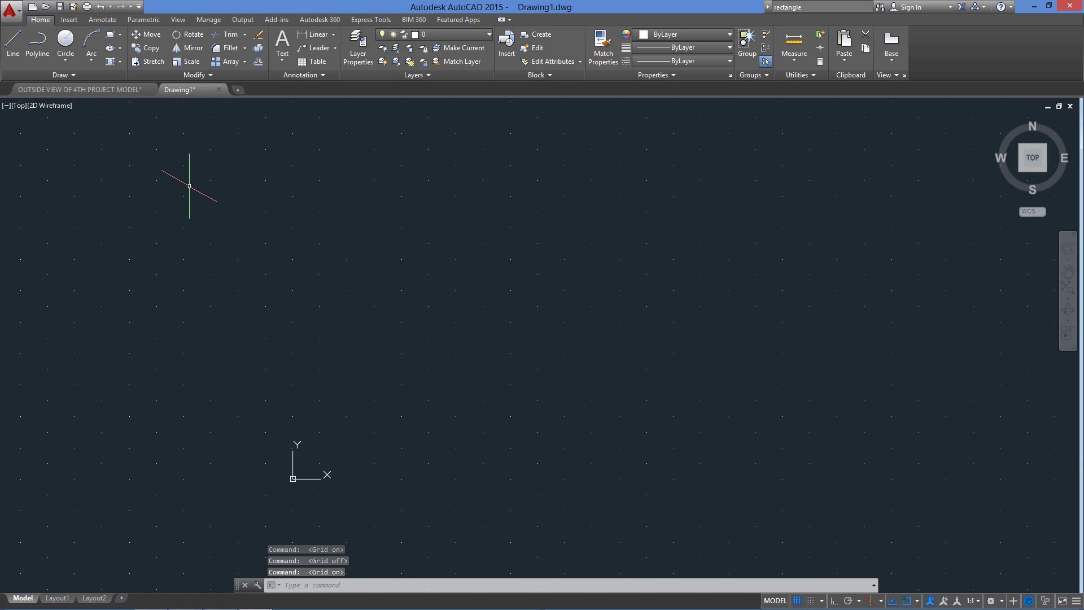
# Step: In Layout1 of the house drawing, activate model space inside the viewport and orbit the whole house into a 3D view
pyautogui.click(96, 90)
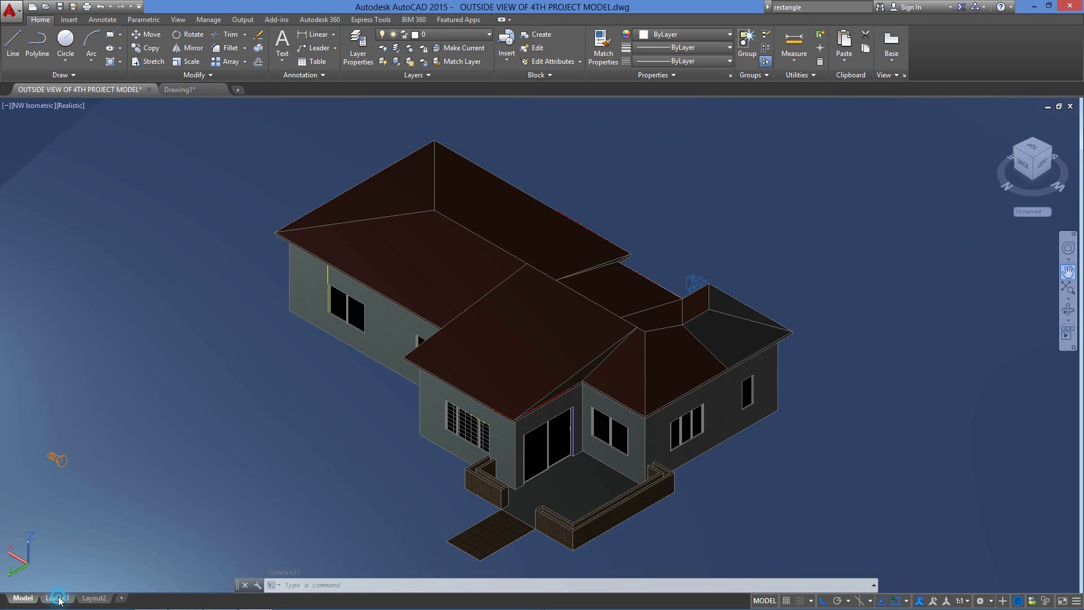
pyautogui.click(57, 597)
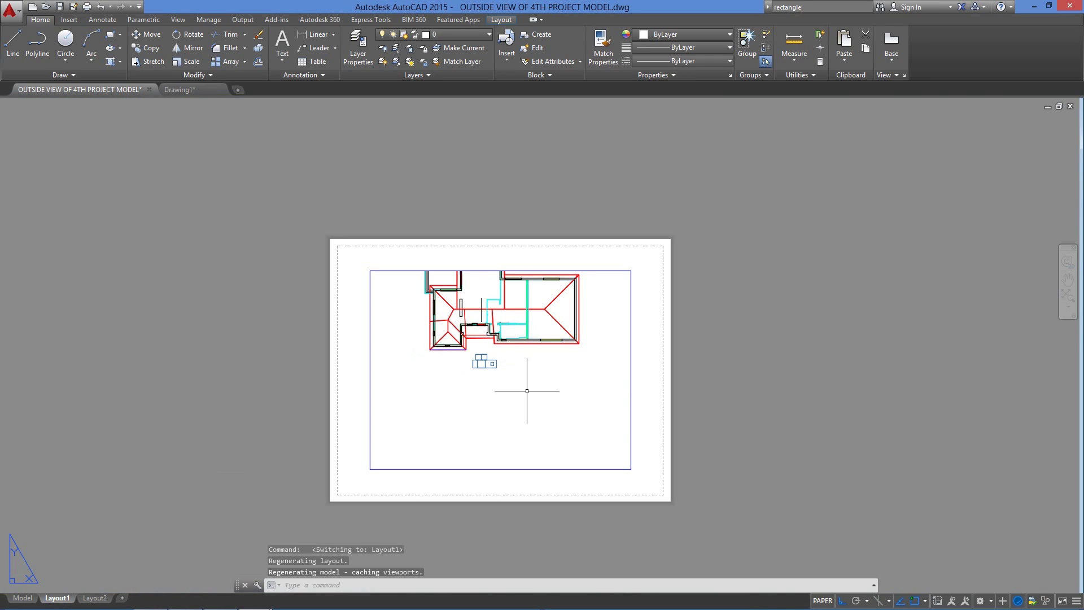
pyautogui.click(822, 600)
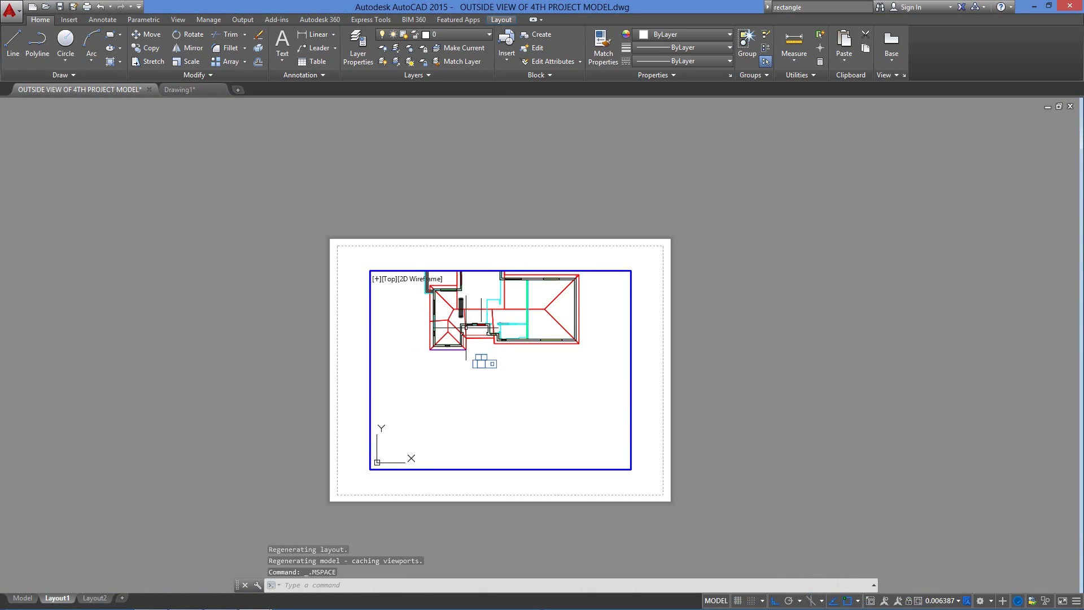
pyautogui.middleClick(508, 364)
pyautogui.middleClick(508, 364)
pyautogui.moveTo(500, 373)
pyautogui.mouseDown(button='middle')
pyautogui.moveTo(541, 375)
pyautogui.moveTo(505, 362)
pyautogui.mouseUp(button='middle')
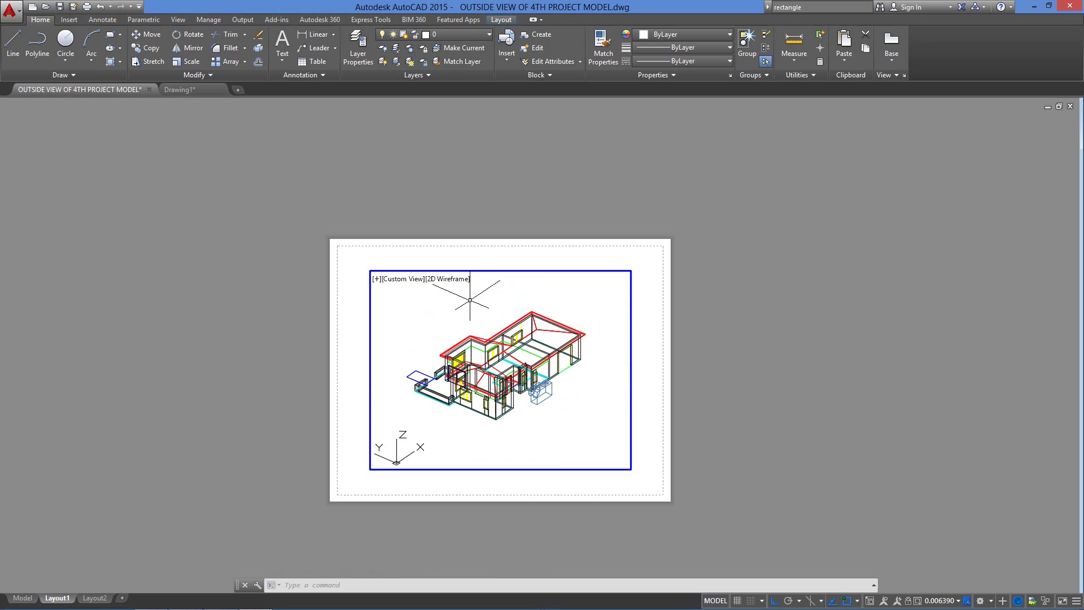
# Step: Set the Layout1 viewport to the Conceptual visual style with the house enlarged in it, and return to paper space
pyautogui.click(448, 281)
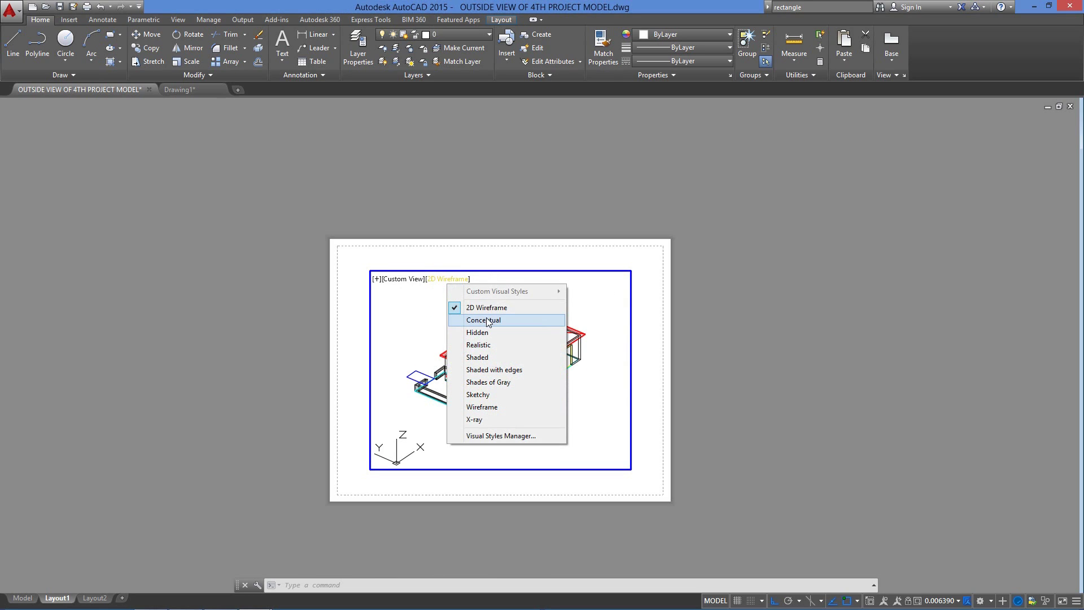
pyautogui.click(480, 320)
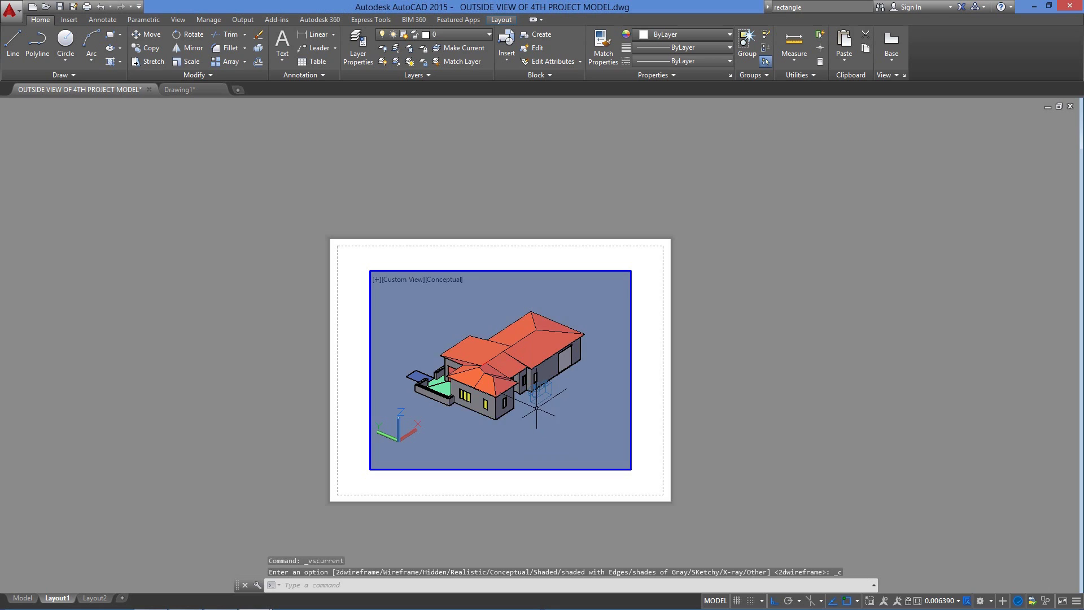
pyautogui.scroll(3, 536, 408)
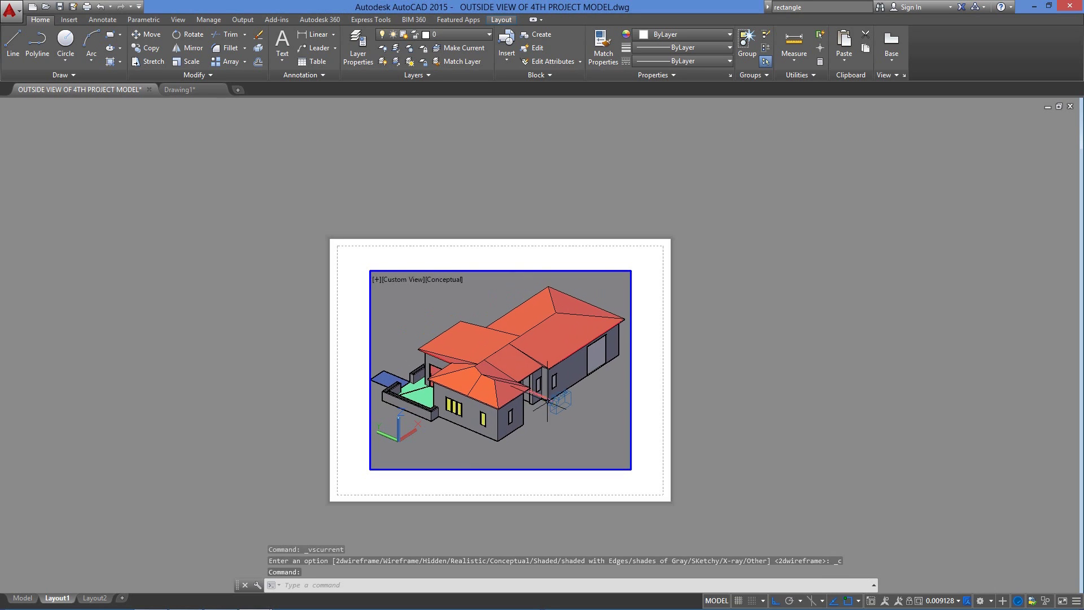
pyautogui.doubleClick(710, 551)
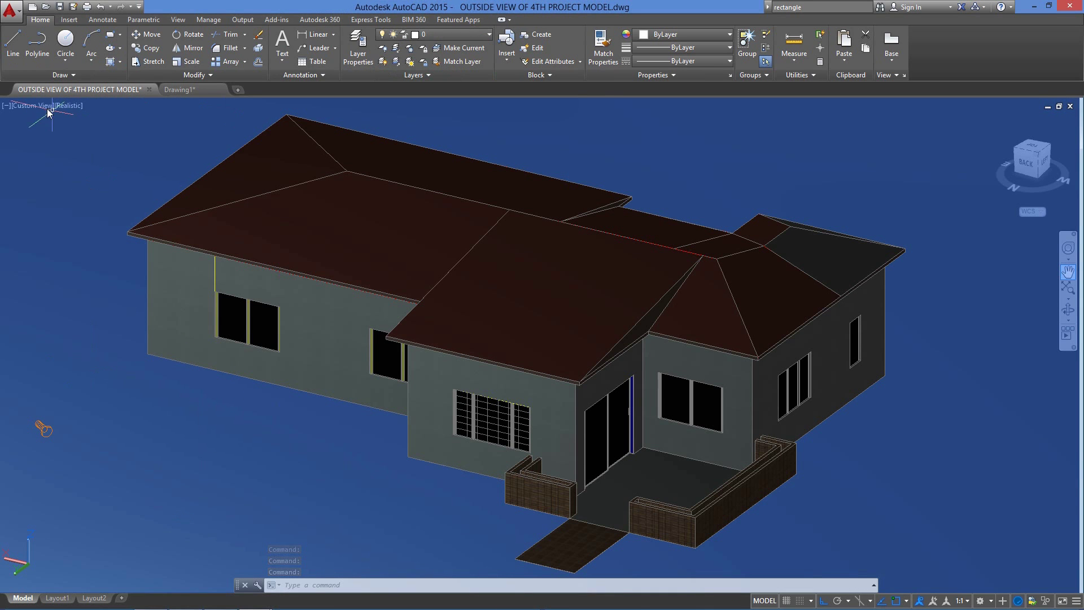
# Step: Open the COFFEE TABLE- MOD drawing from the recent documents on a new tab and switch back to the house drawing
pyautogui.click(195, 89)
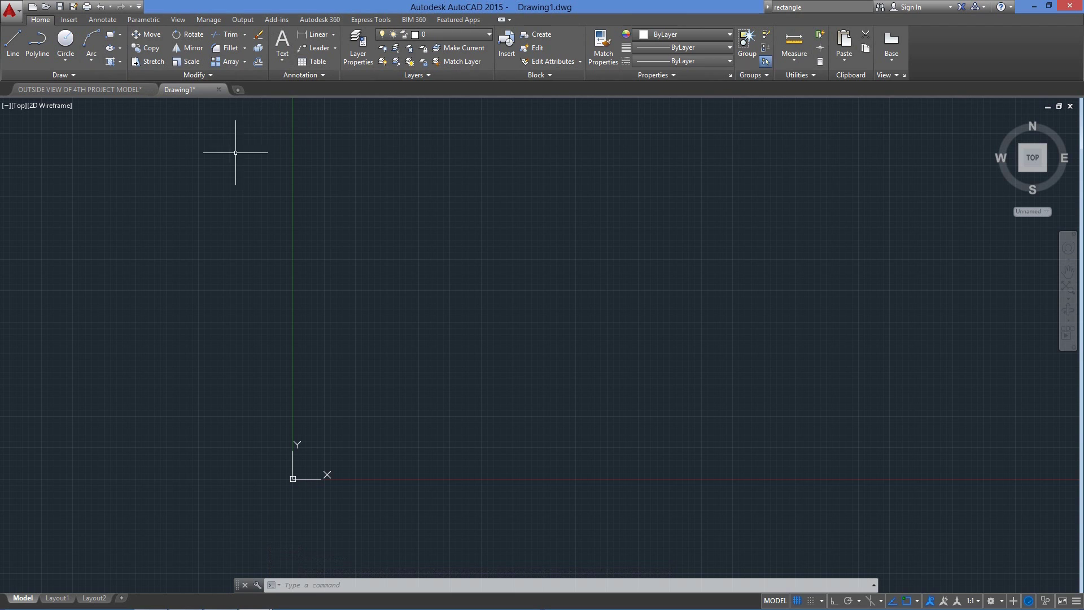
pyautogui.click(238, 89)
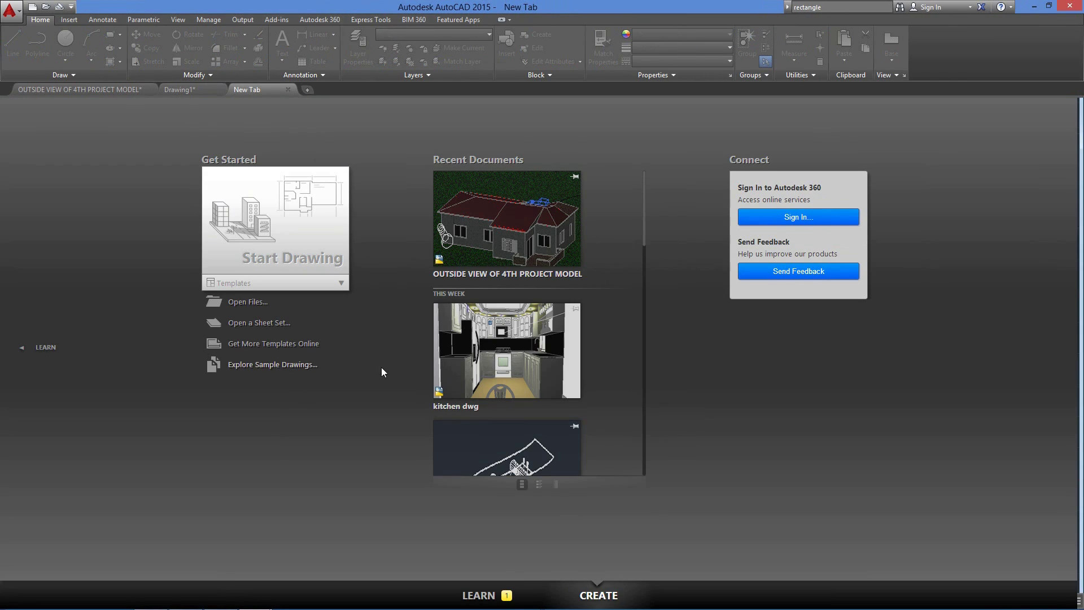
pyautogui.click(517, 460)
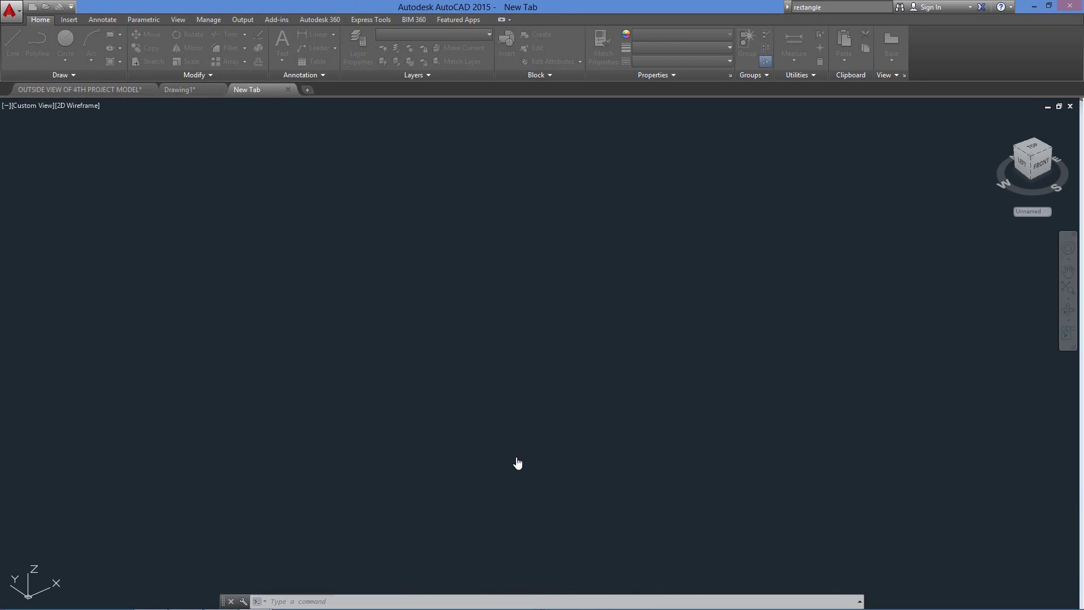
pyautogui.click(184, 90)
pyautogui.click(105, 90)
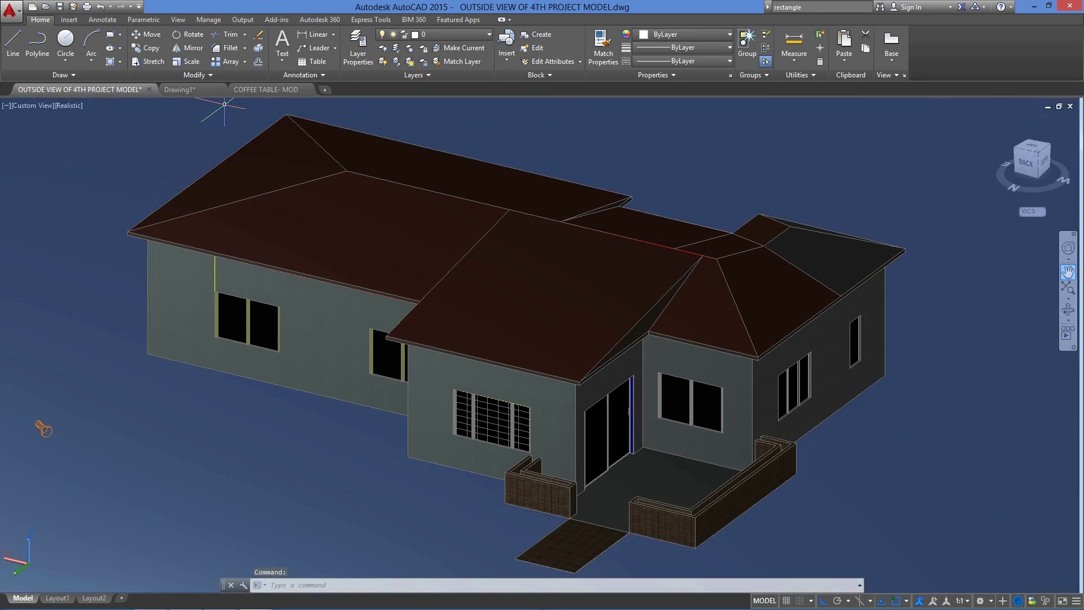